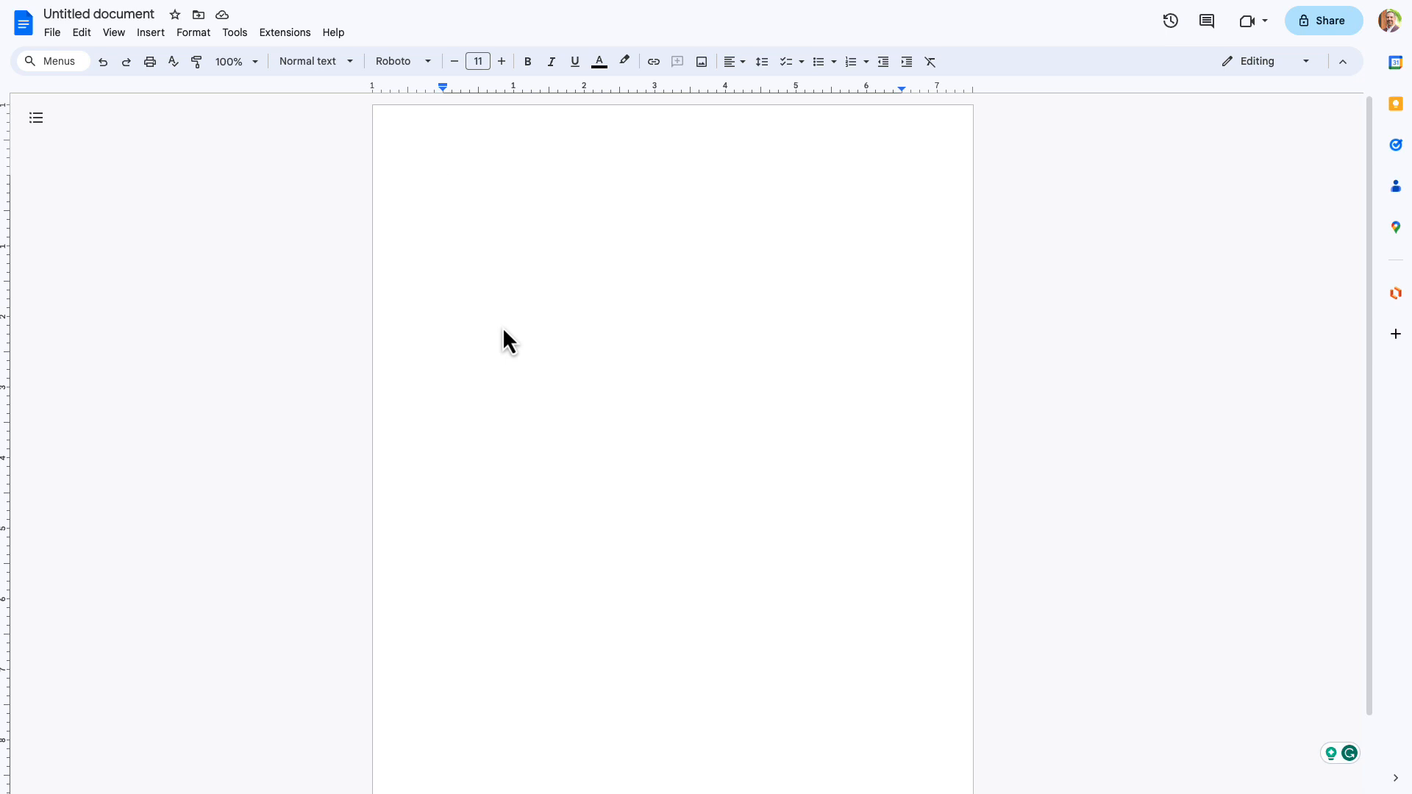
Insert a one-row, two-column table in the page header and narrow its first column to about 1.9 inches.
double_click(471, 132)
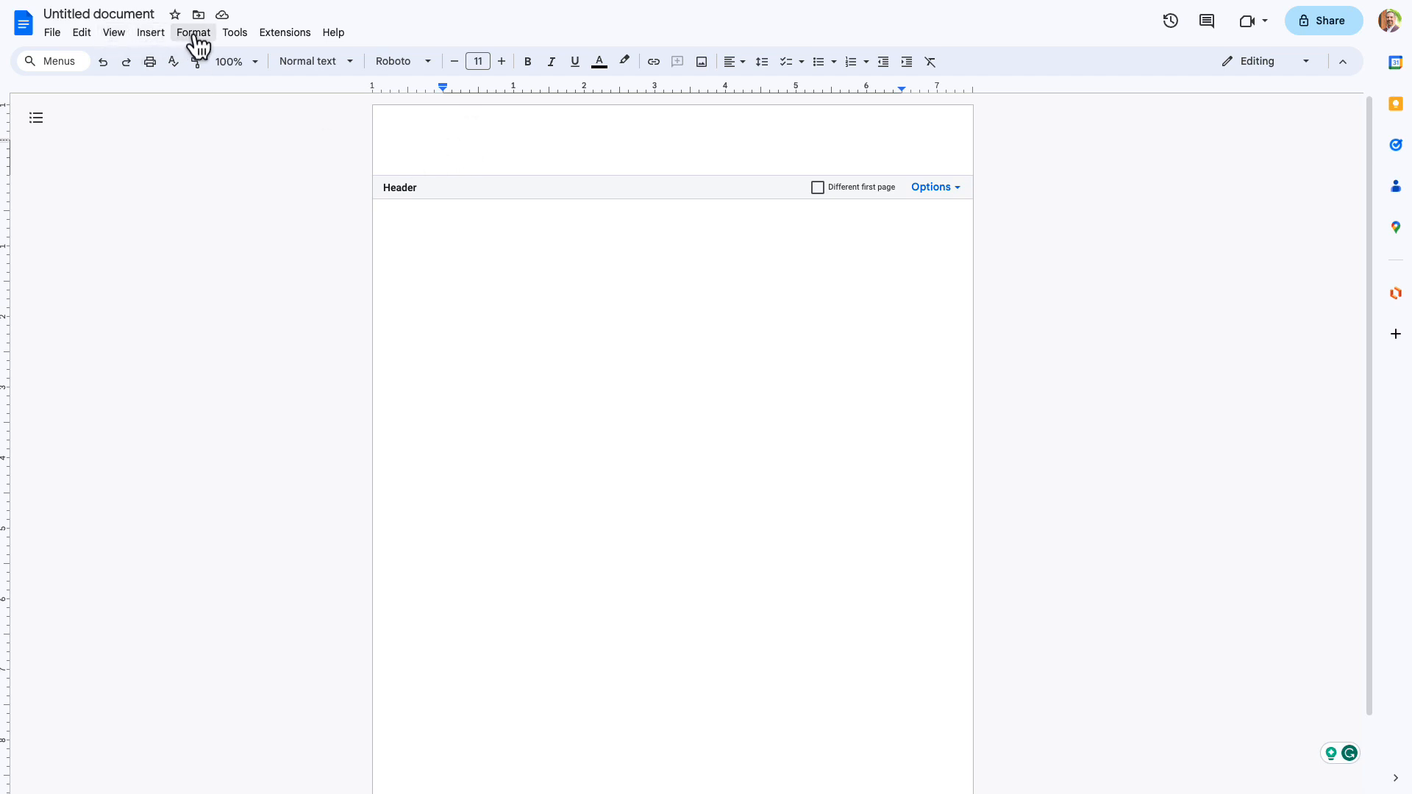
click(148, 34)
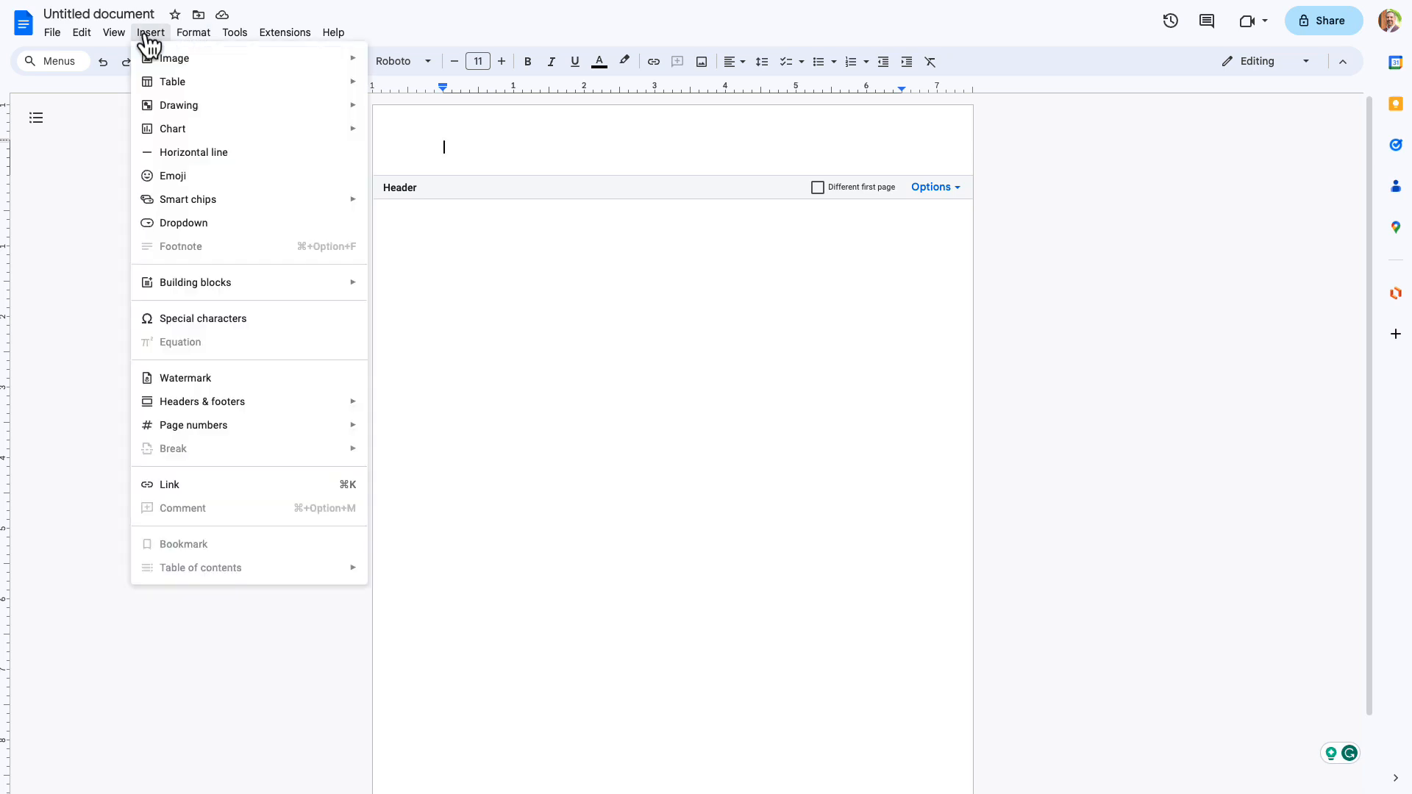
mouse_move(280, 96)
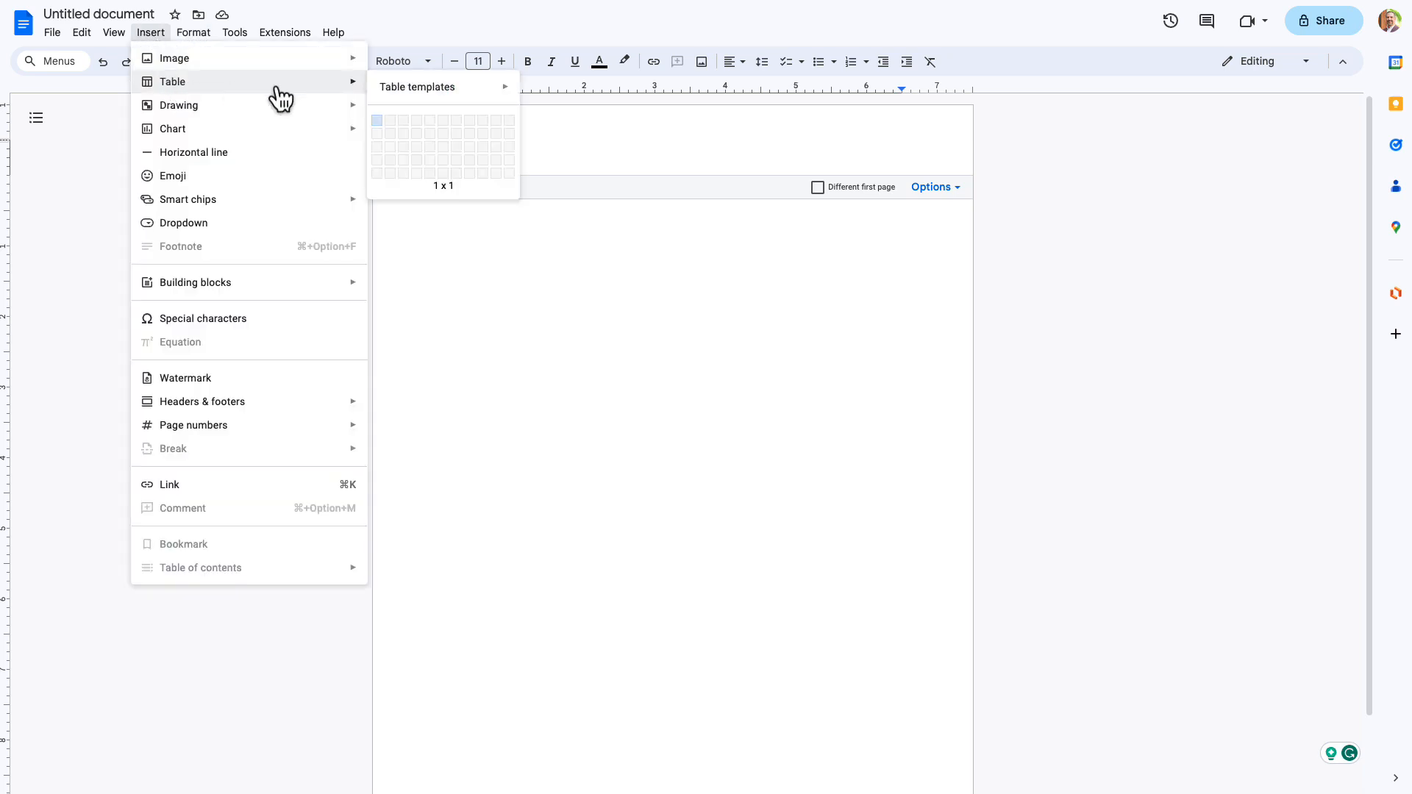
click(390, 124)
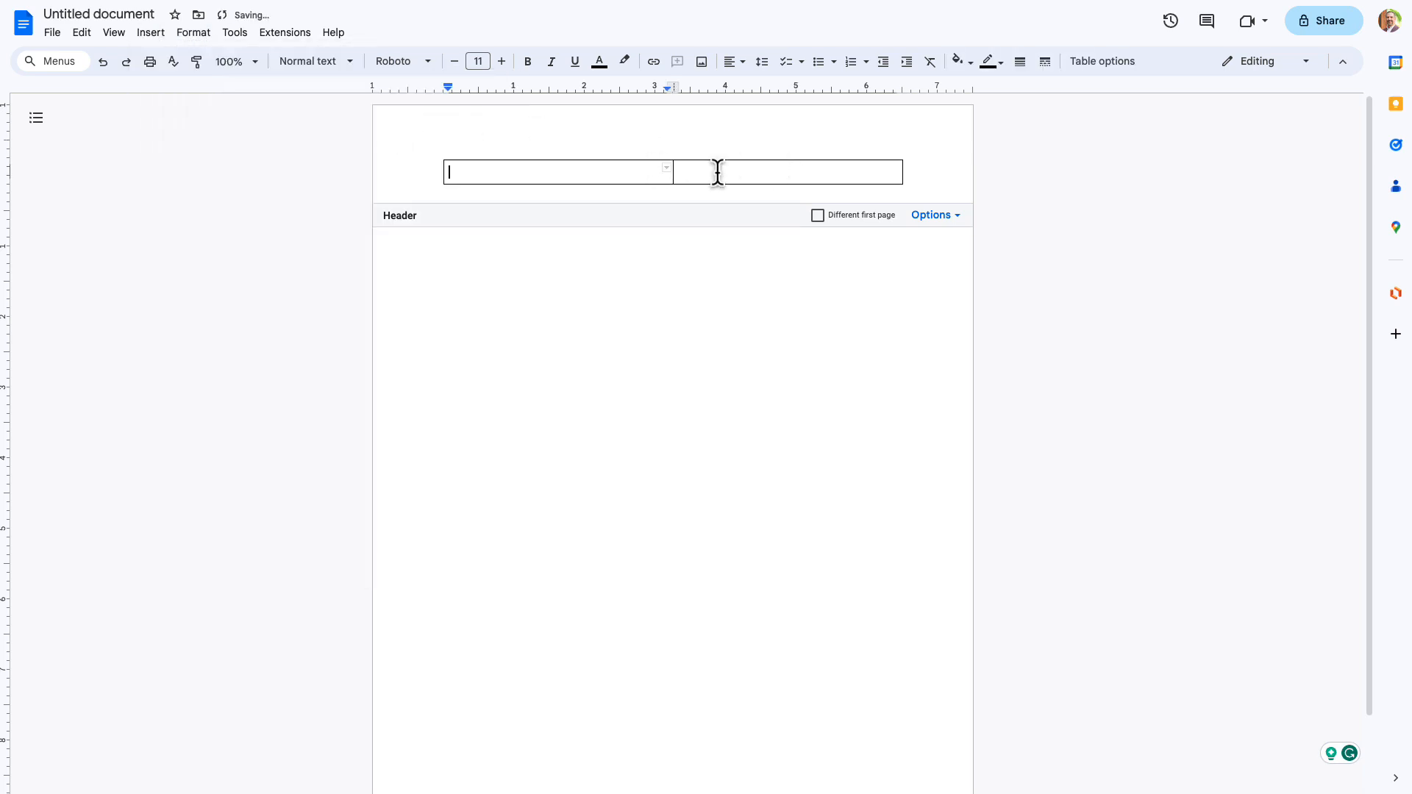
mouse_move(673, 172)
mouse_down()
mouse_move(545, 176)
mouse_move(579, 173)
mouse_up()
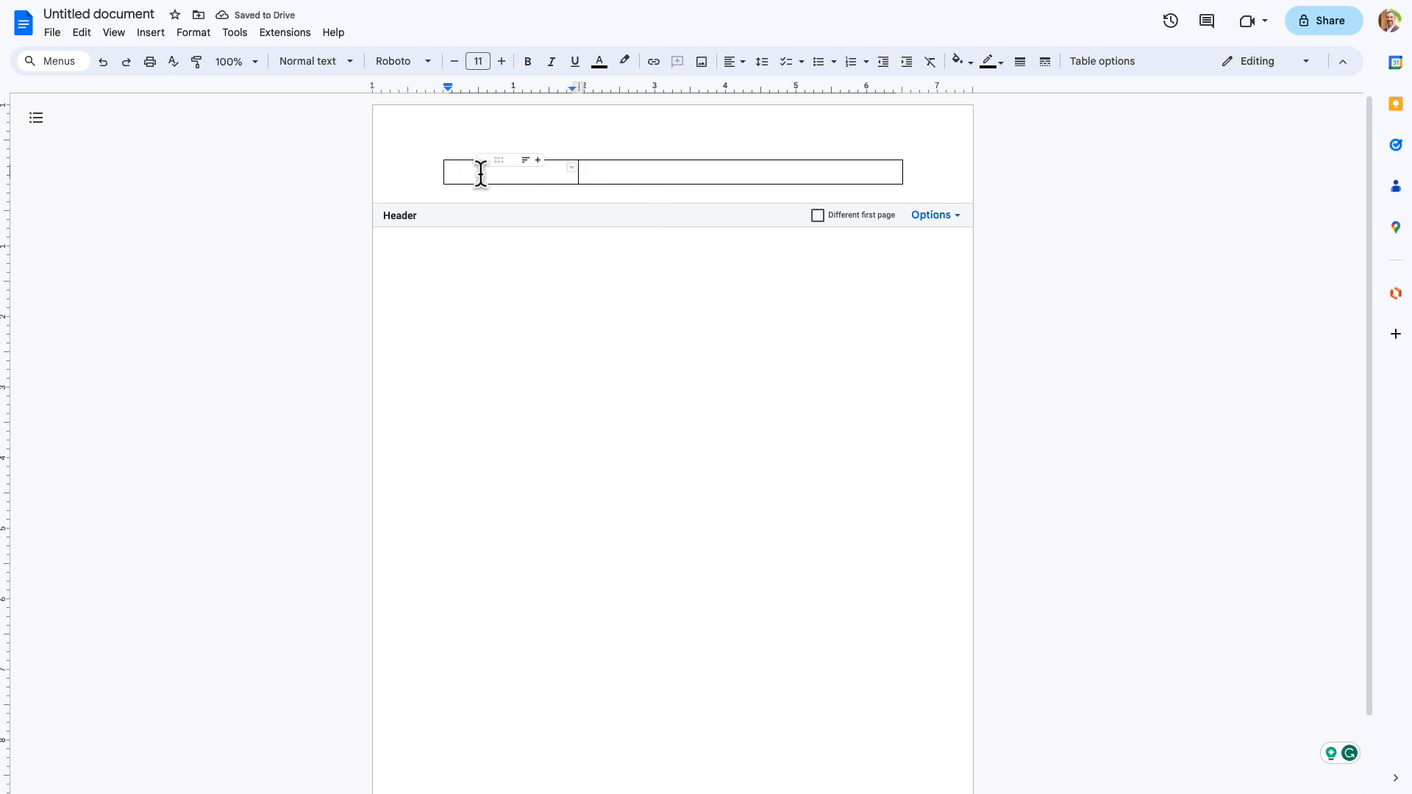
Place the NC State University Academic and Student Affairs logo in the left cell of the header table.
click(653, 172)
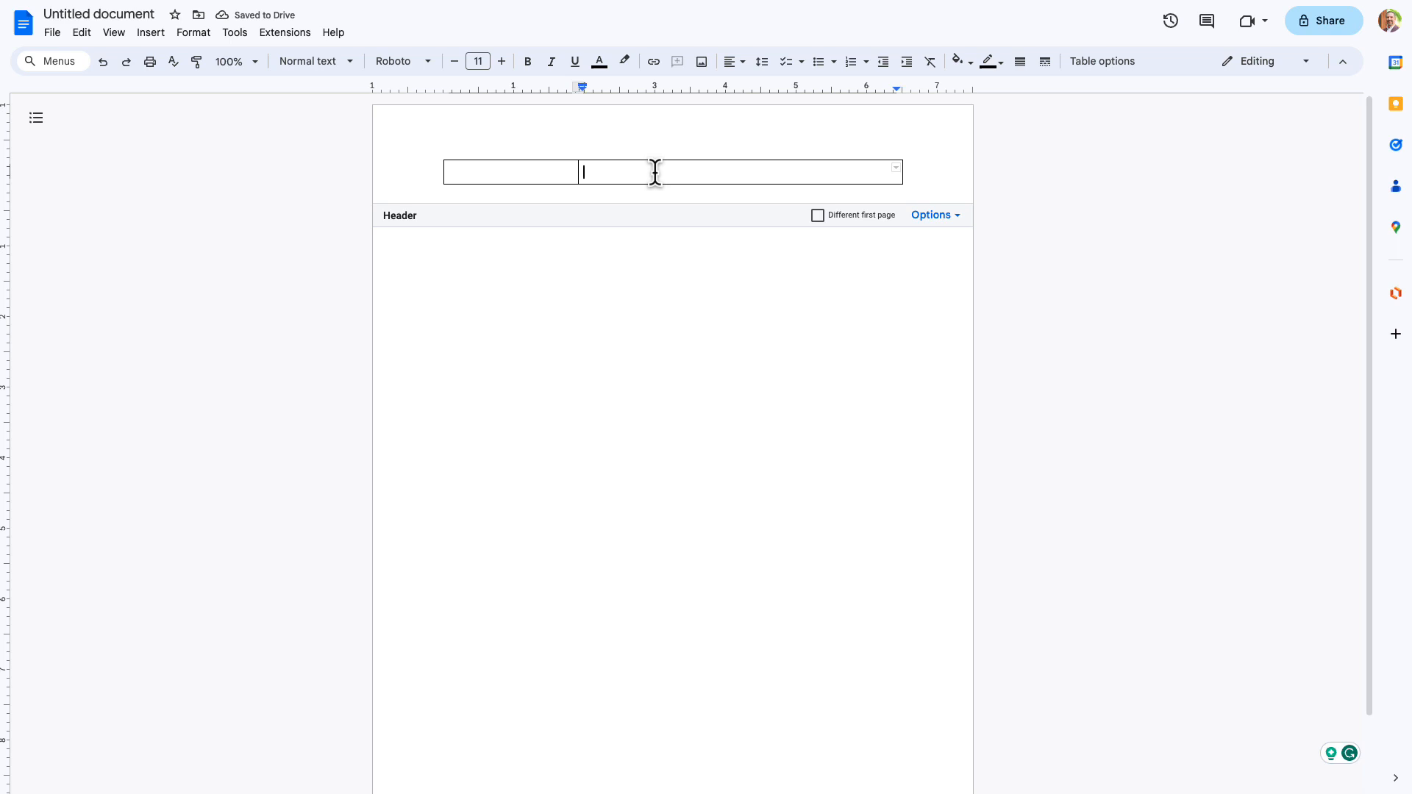
click(503, 173)
drag(589, 155, 492, 173)
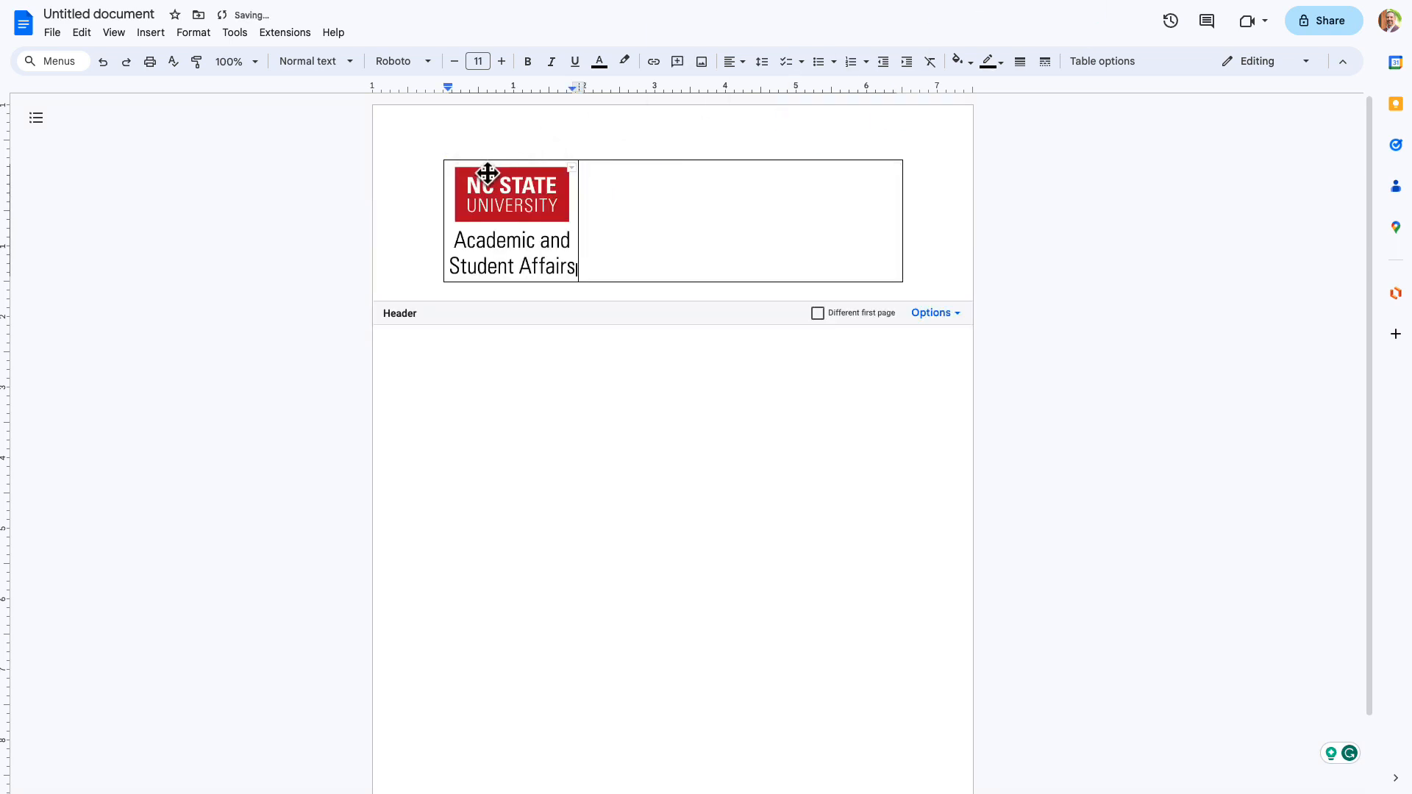
Shrink the logo to about 1 inch wide and narrow the first table column to about 1.3 inches.
click(523, 240)
drag(564, 266, 507, 224)
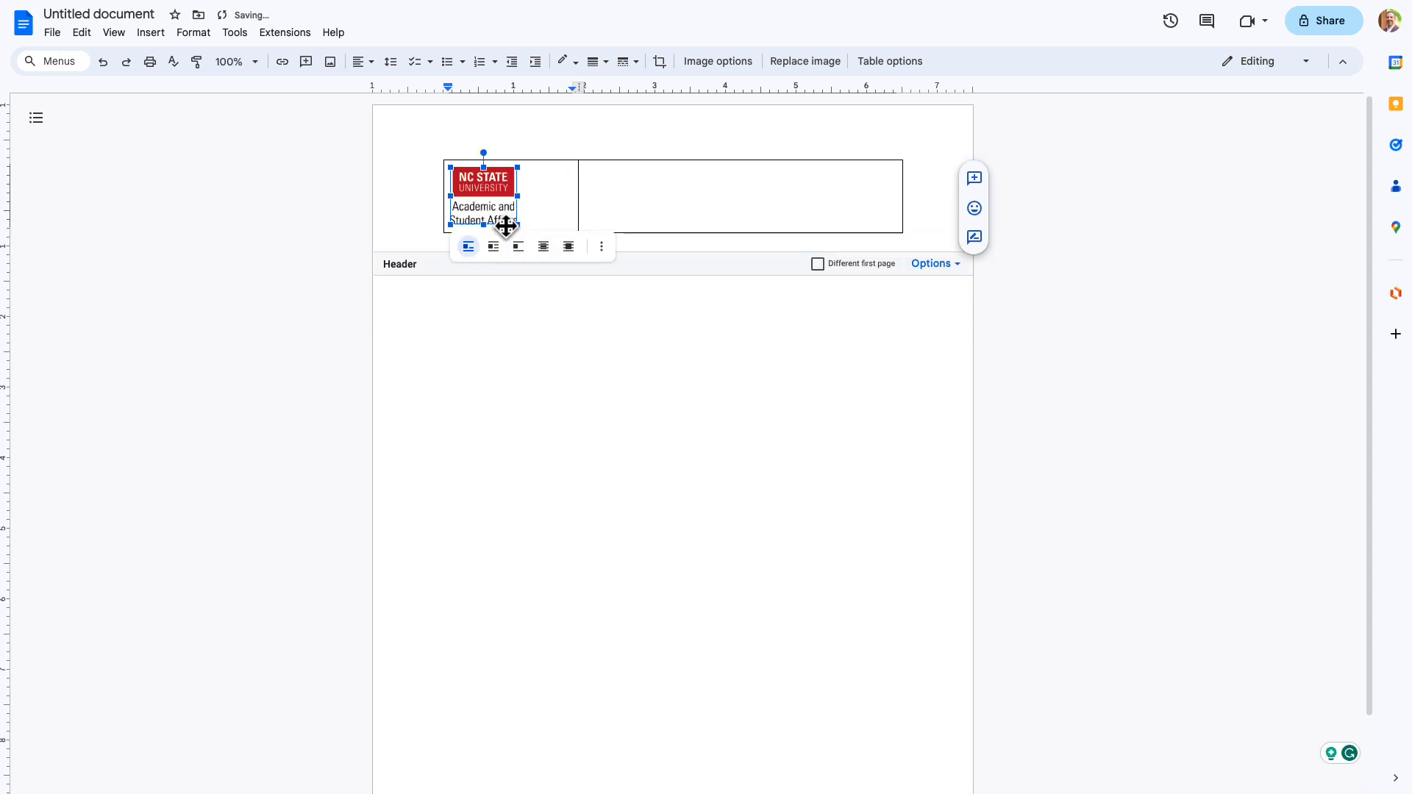
drag(577, 196, 538, 198)
Enter DOCUMENT TITLE in the right cell of the header table and set its font size to 18.
click(594, 192)
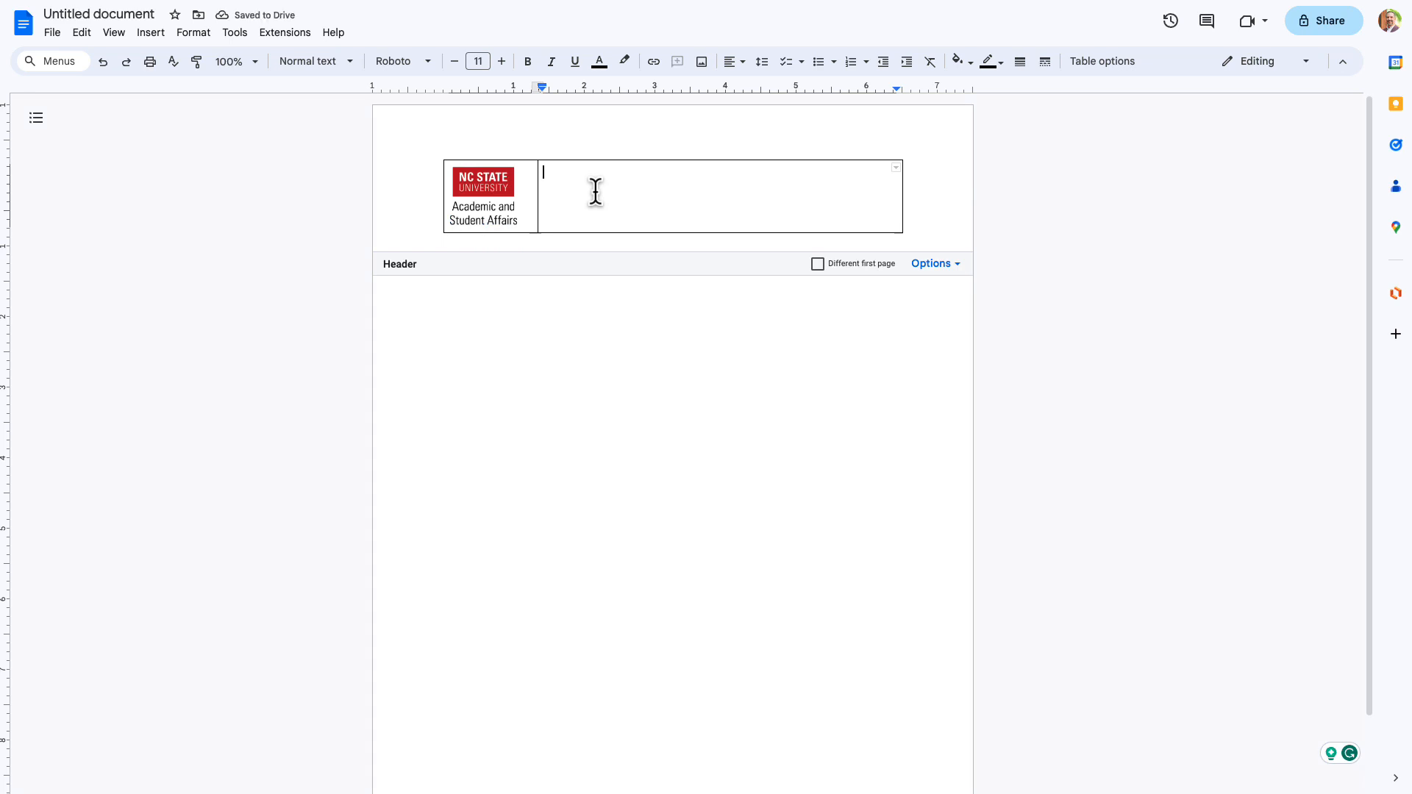
text(DOCUMENT TITLE)
drag(646, 177, 541, 182)
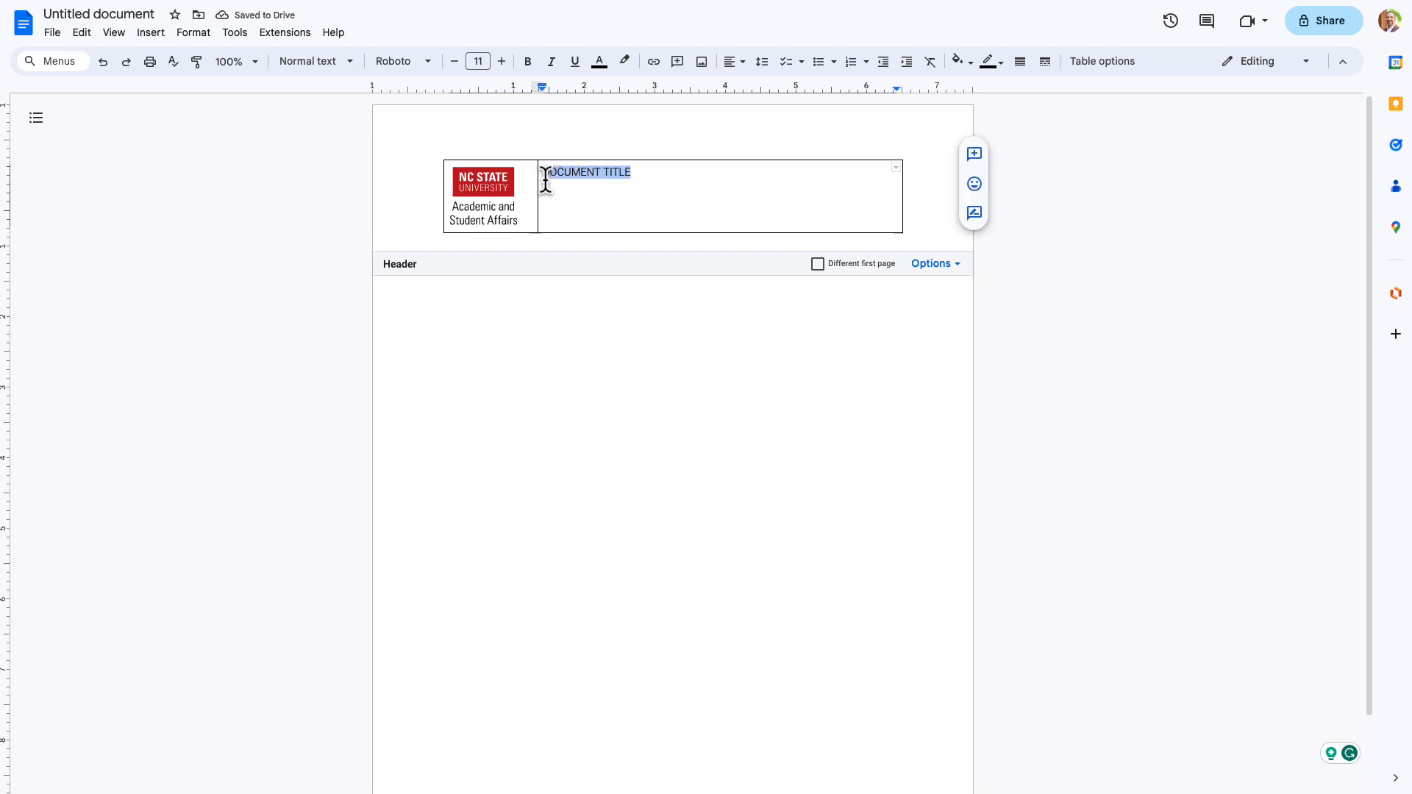
click(501, 61)
click(502, 61)
click(502, 61)
click(501, 62)
click(501, 61)
click(501, 61)
click(502, 61)
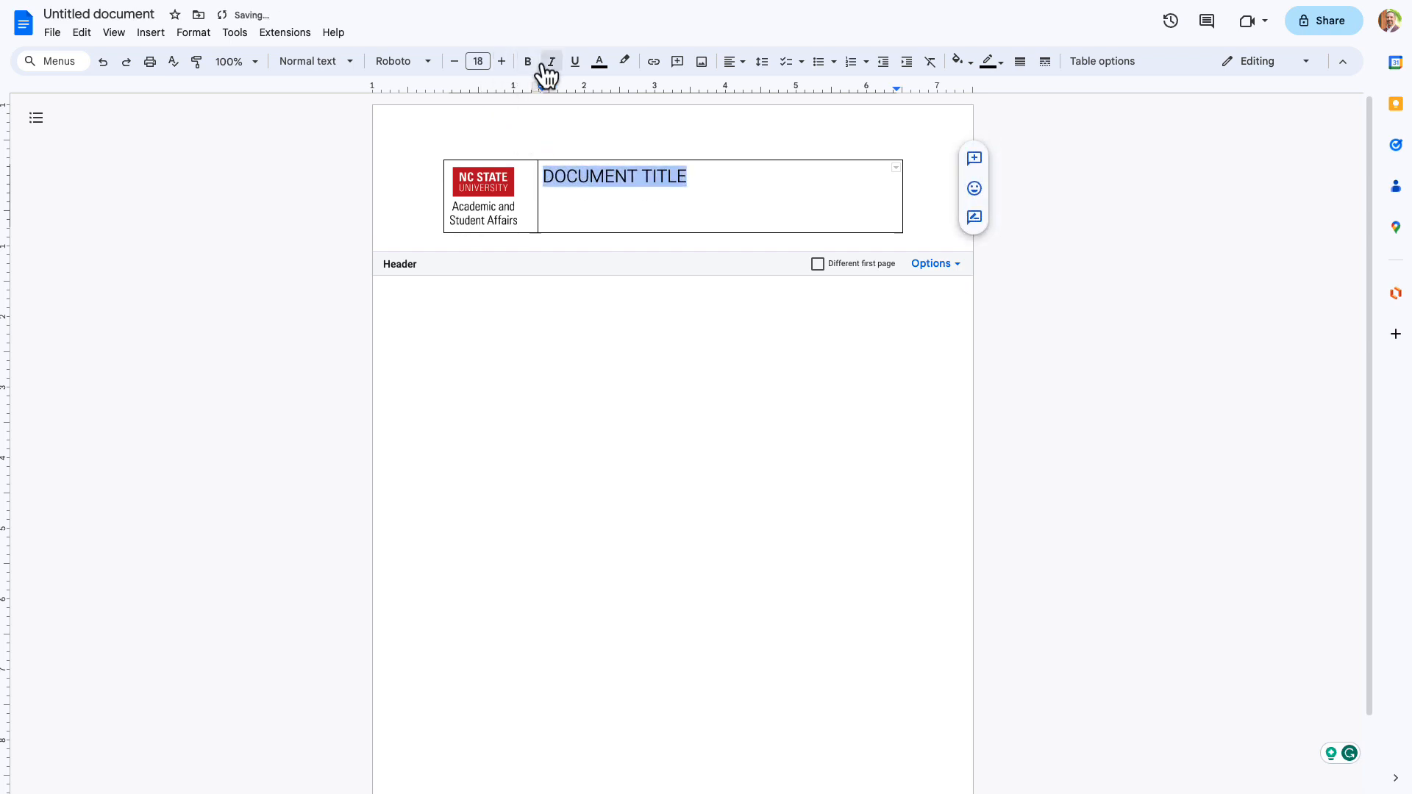
Format the header title in Roboto Slab Bold with a dark red text color.
click(393, 61)
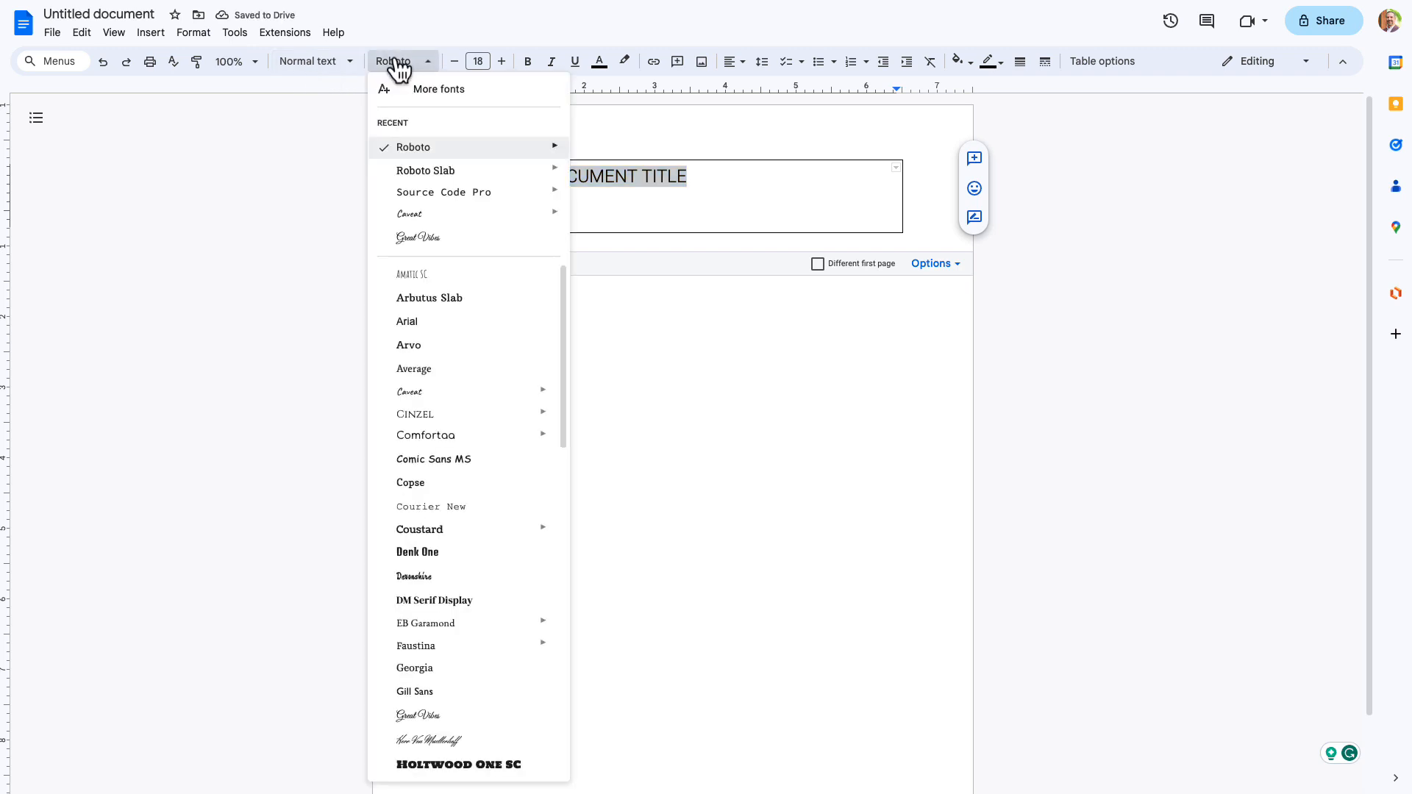
mouse_move(440, 175)
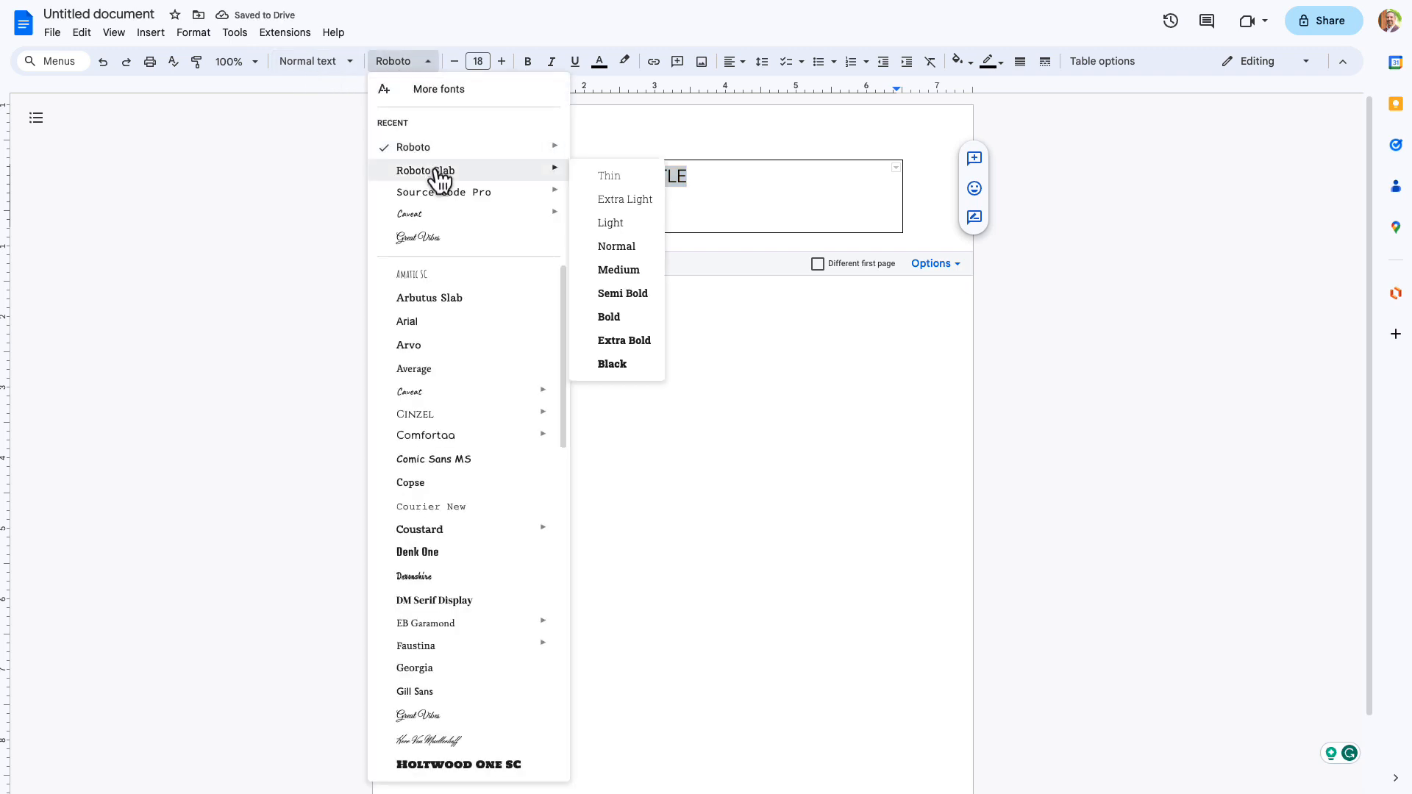
click(618, 317)
click(600, 61)
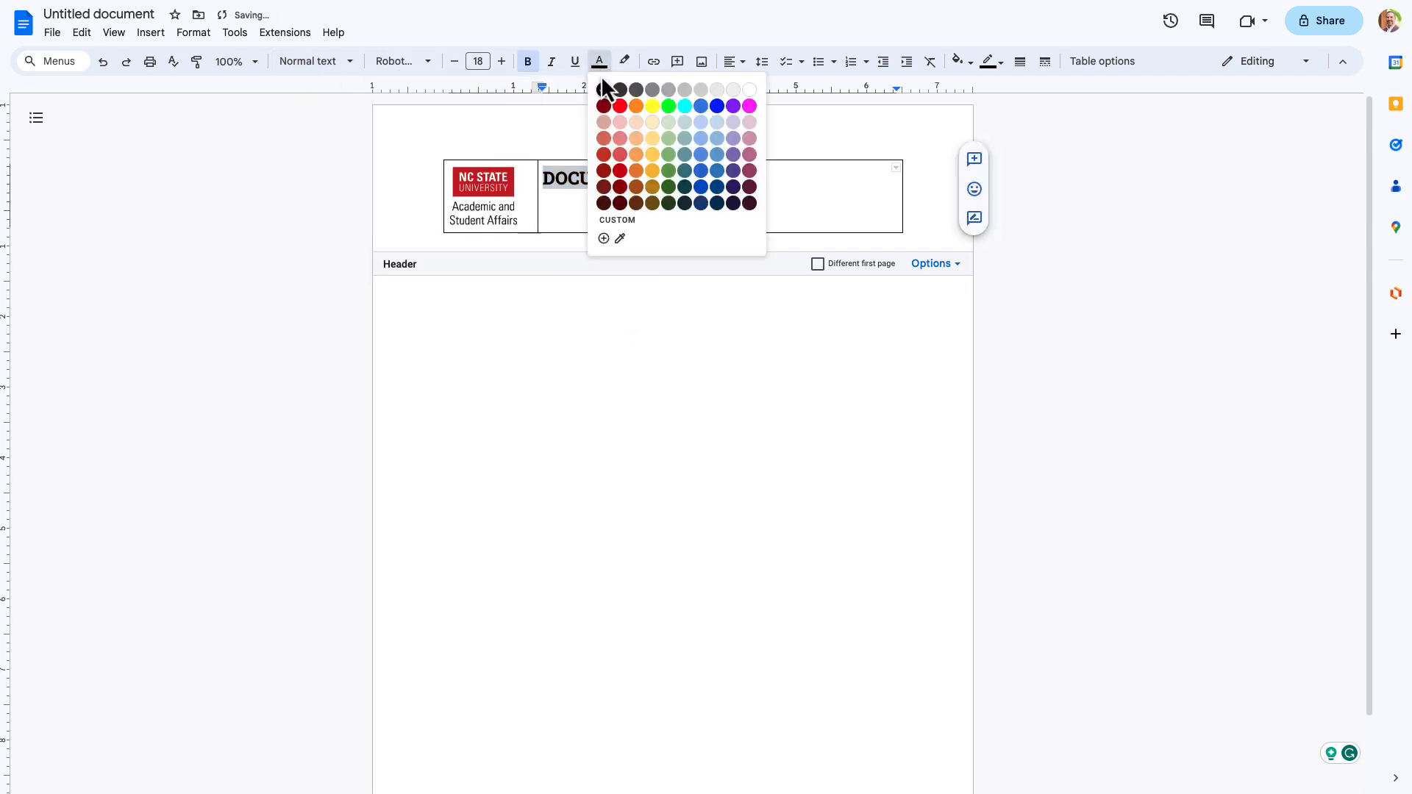
click(621, 172)
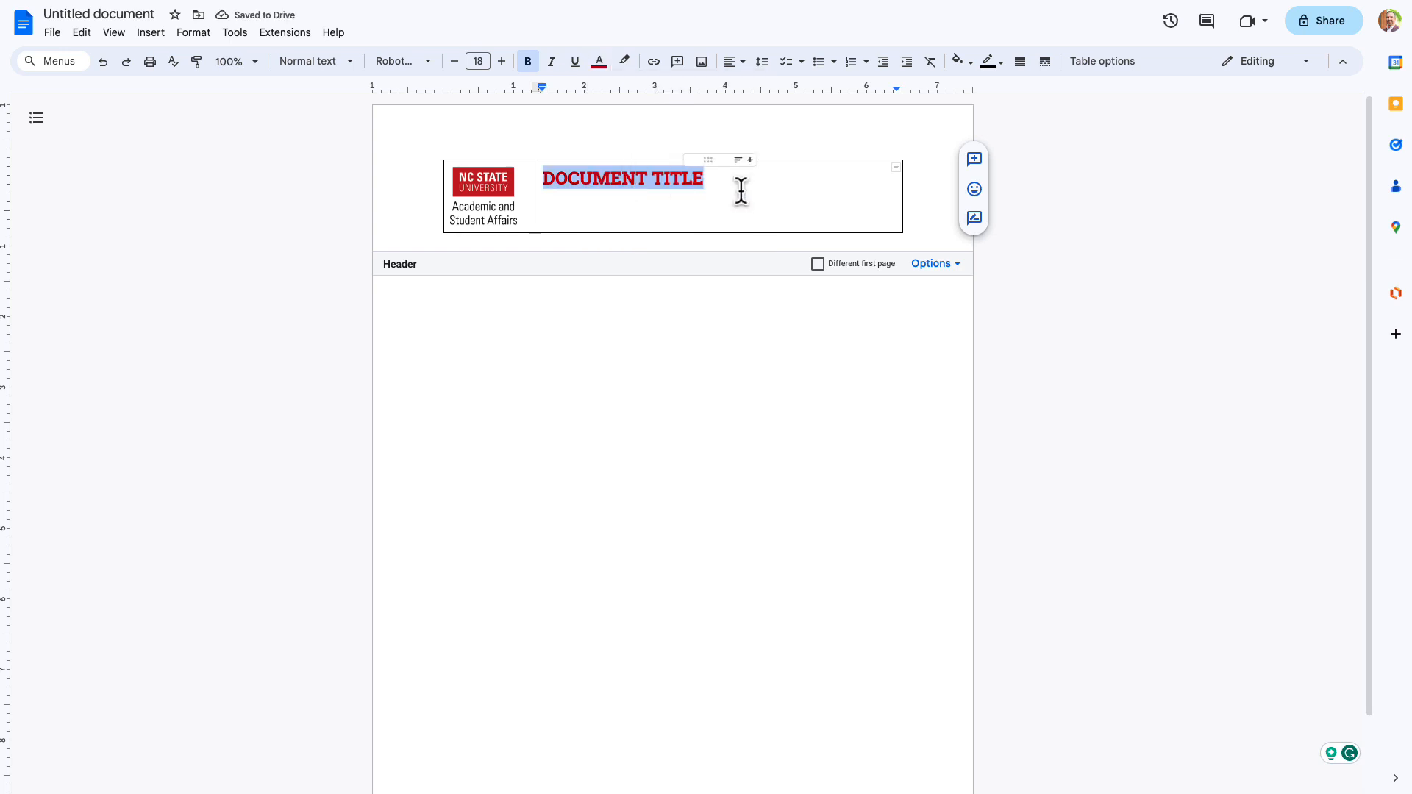
click(741, 191)
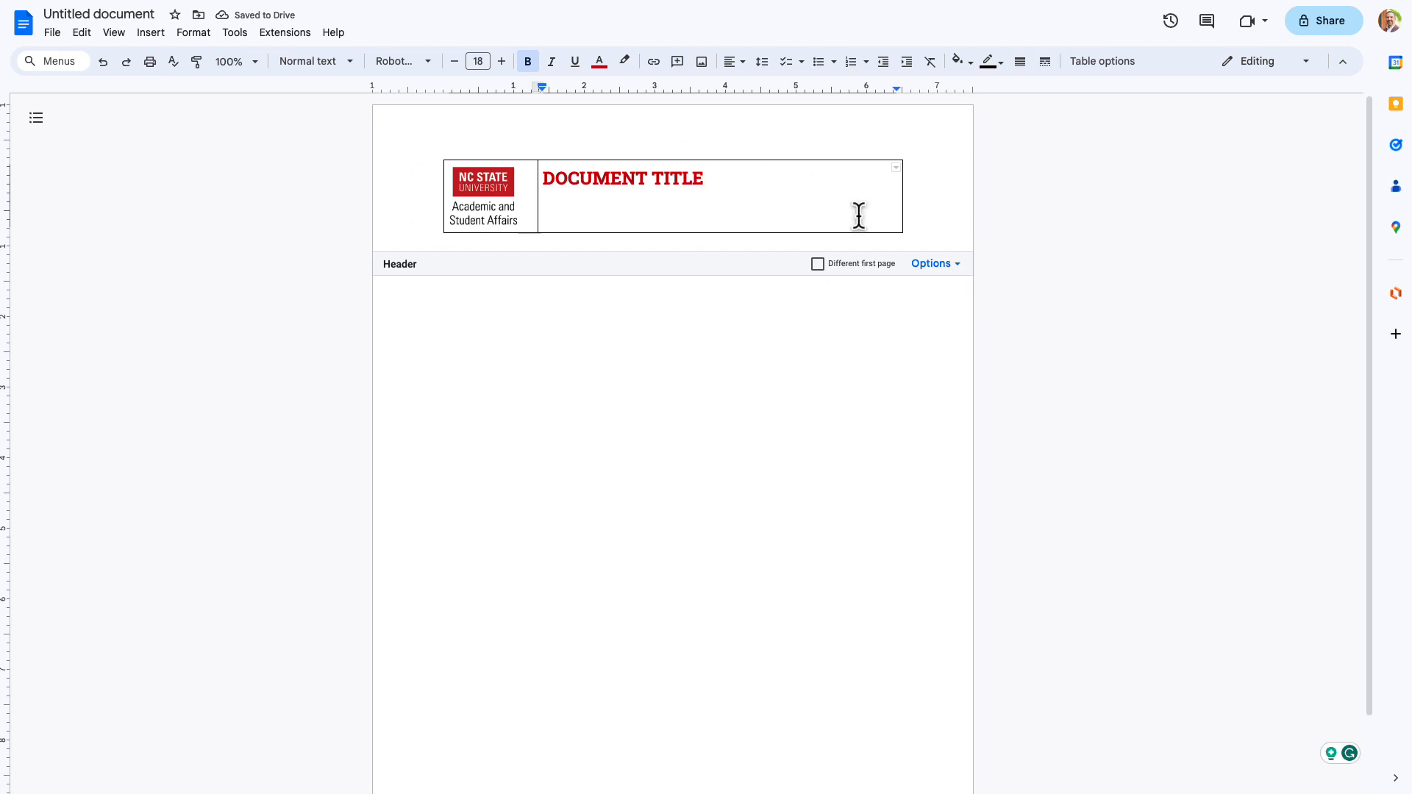
Set the header table's border width to 0 pt in the table properties.
right_click(816, 211)
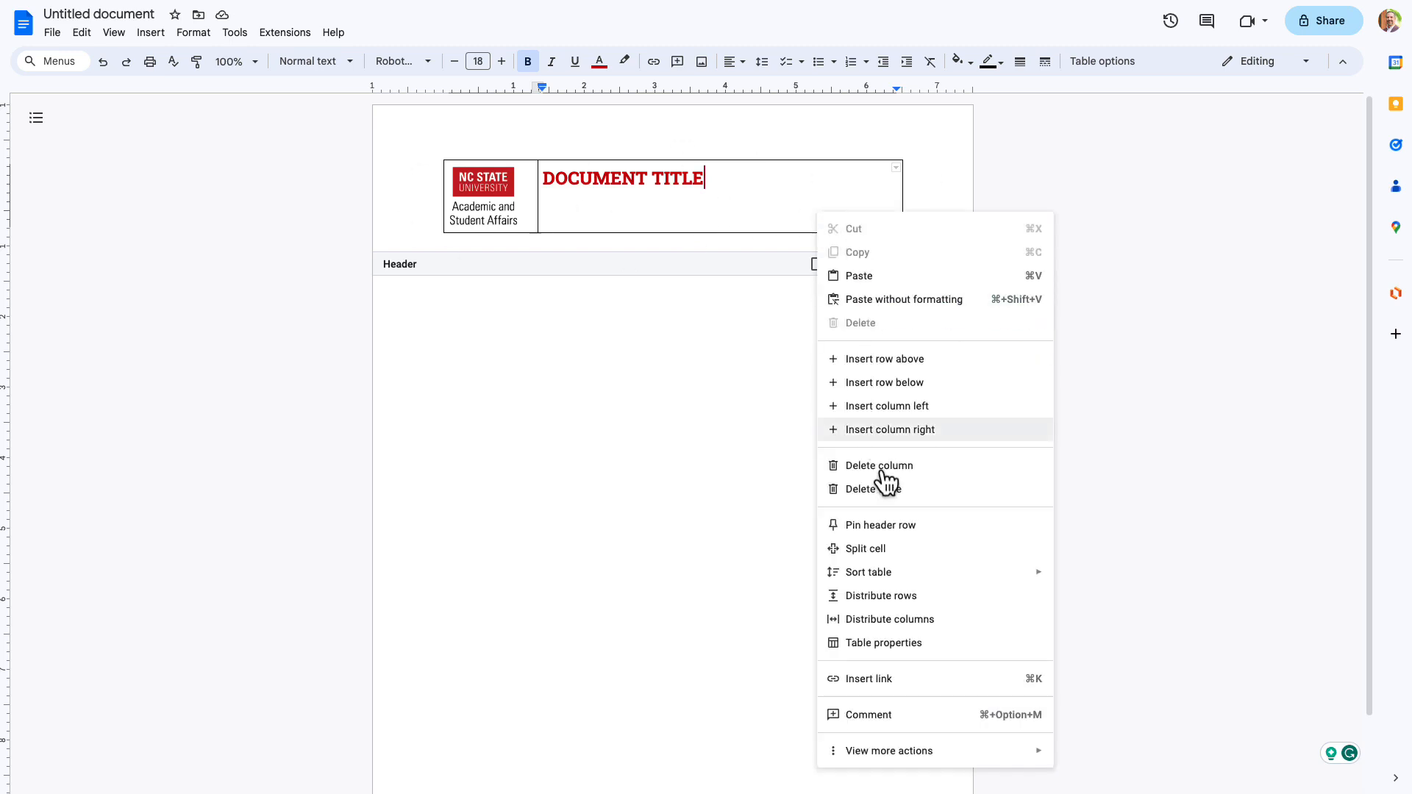
click(910, 646)
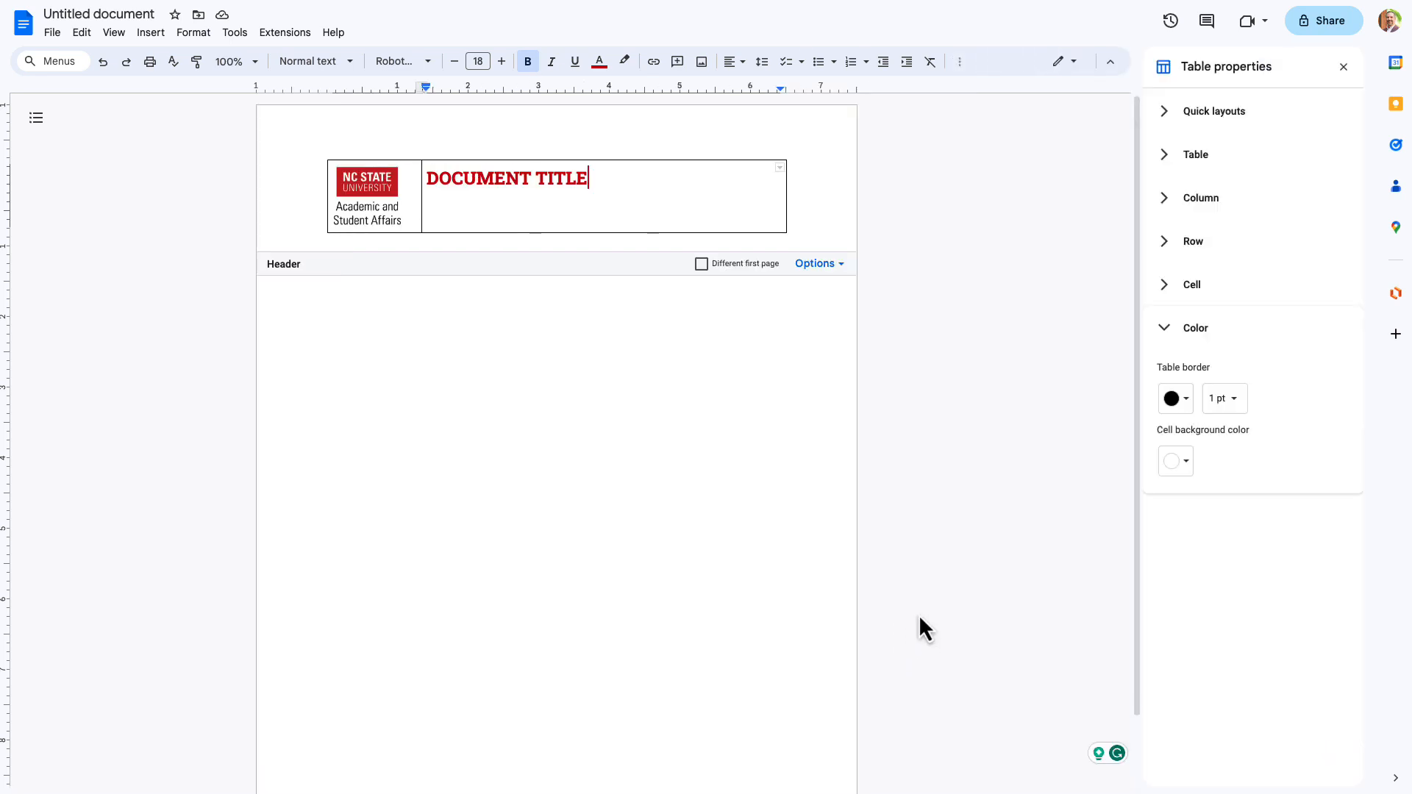
click(1208, 331)
click(1195, 332)
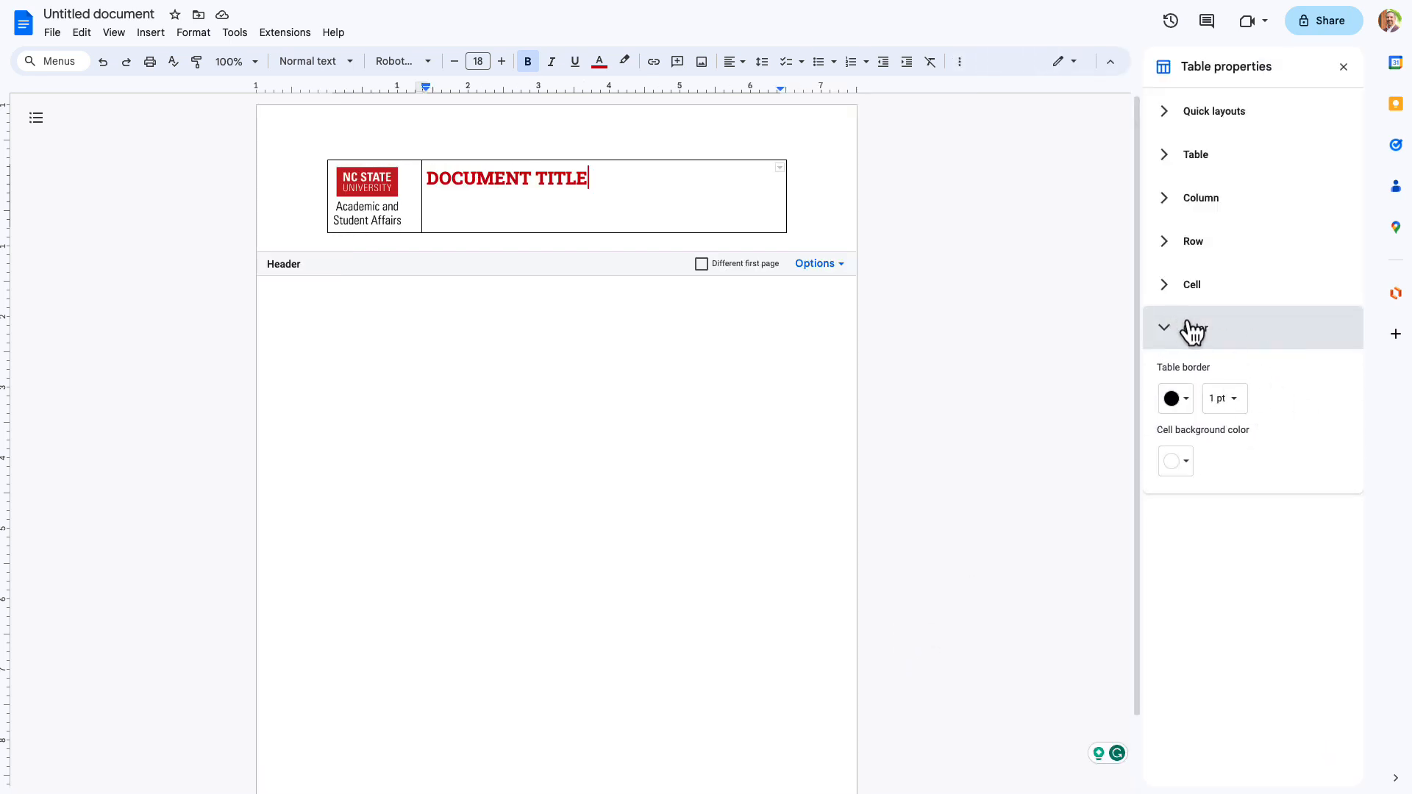
click(1232, 403)
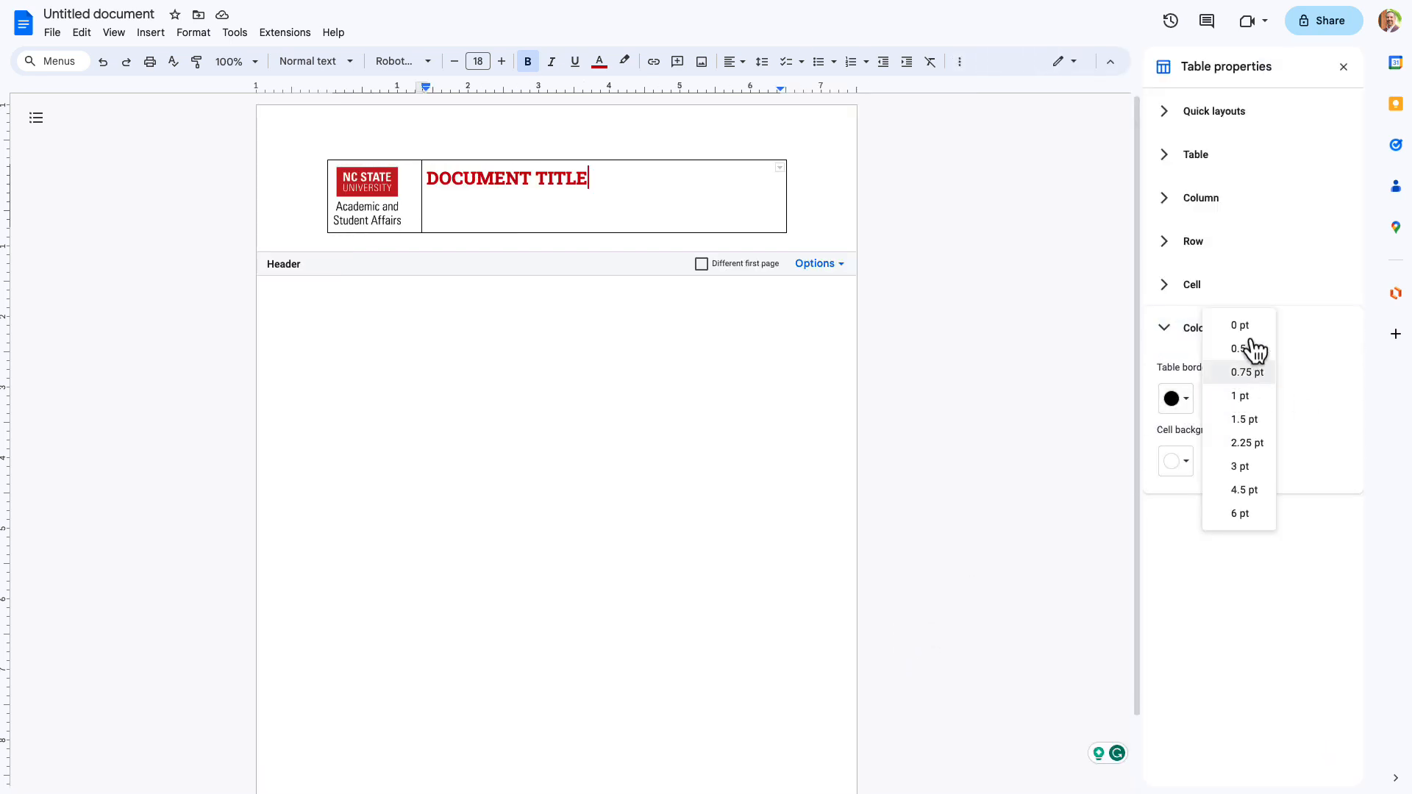
click(1243, 328)
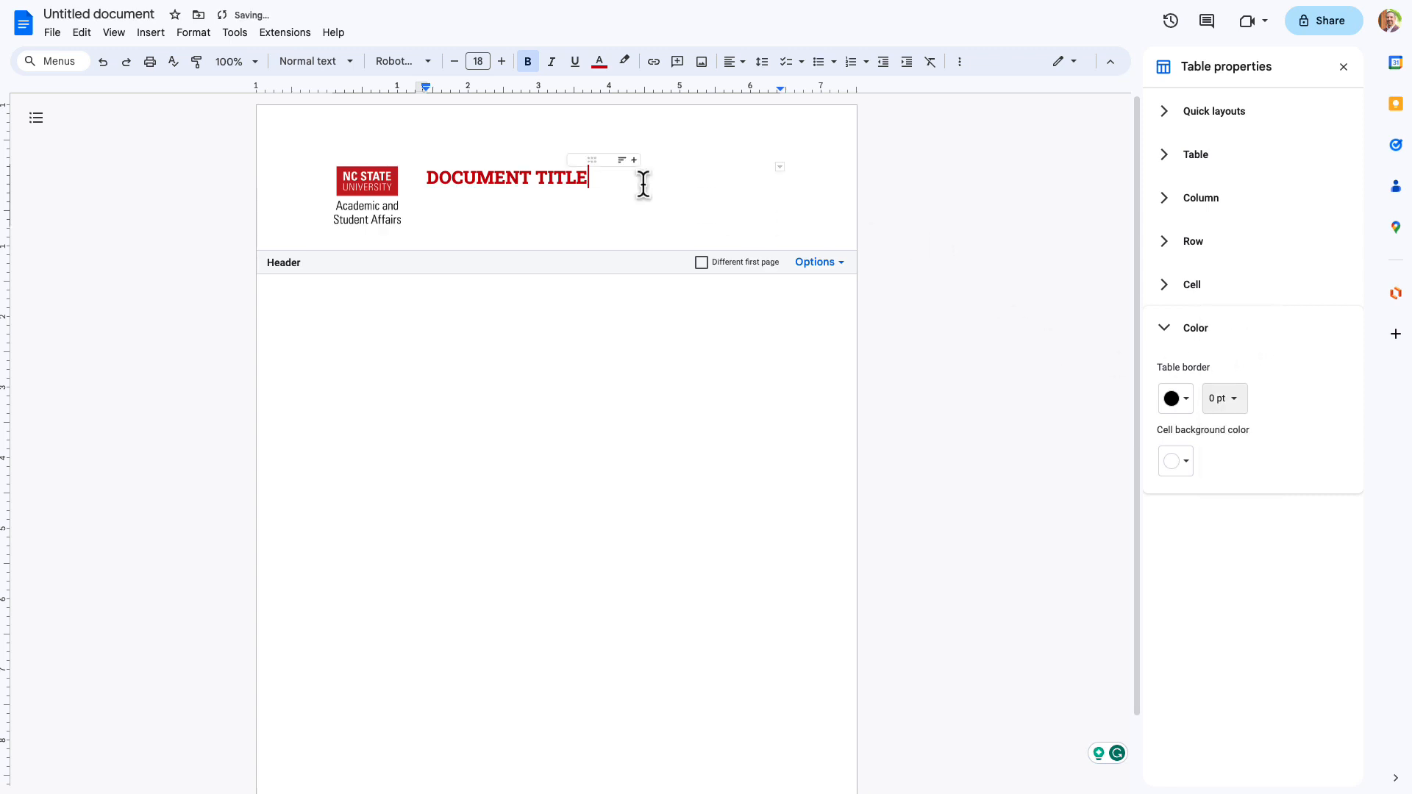
Make the vertical border between the logo and title cells 3 pt thick and dark red.
click(415, 193)
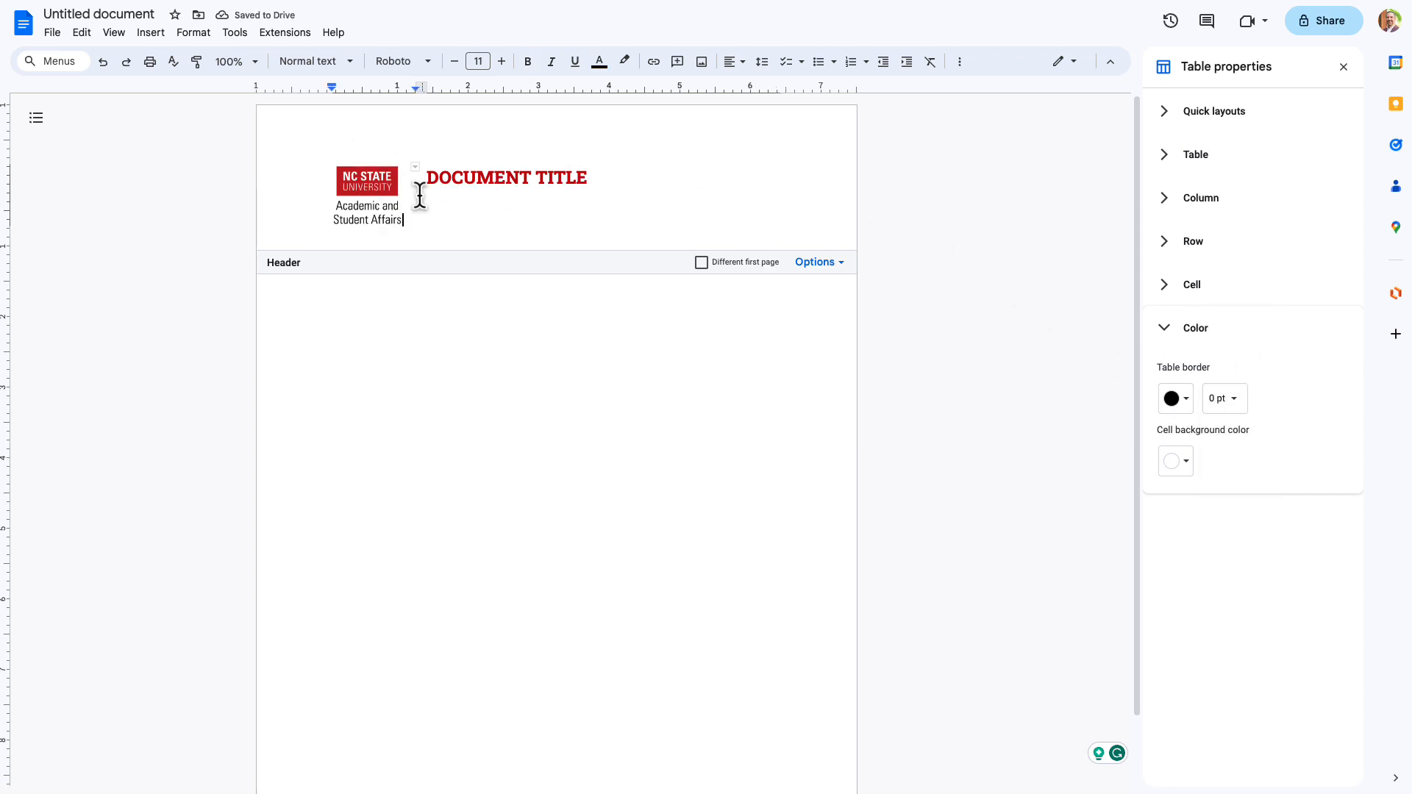
click(419, 195)
click(485, 202)
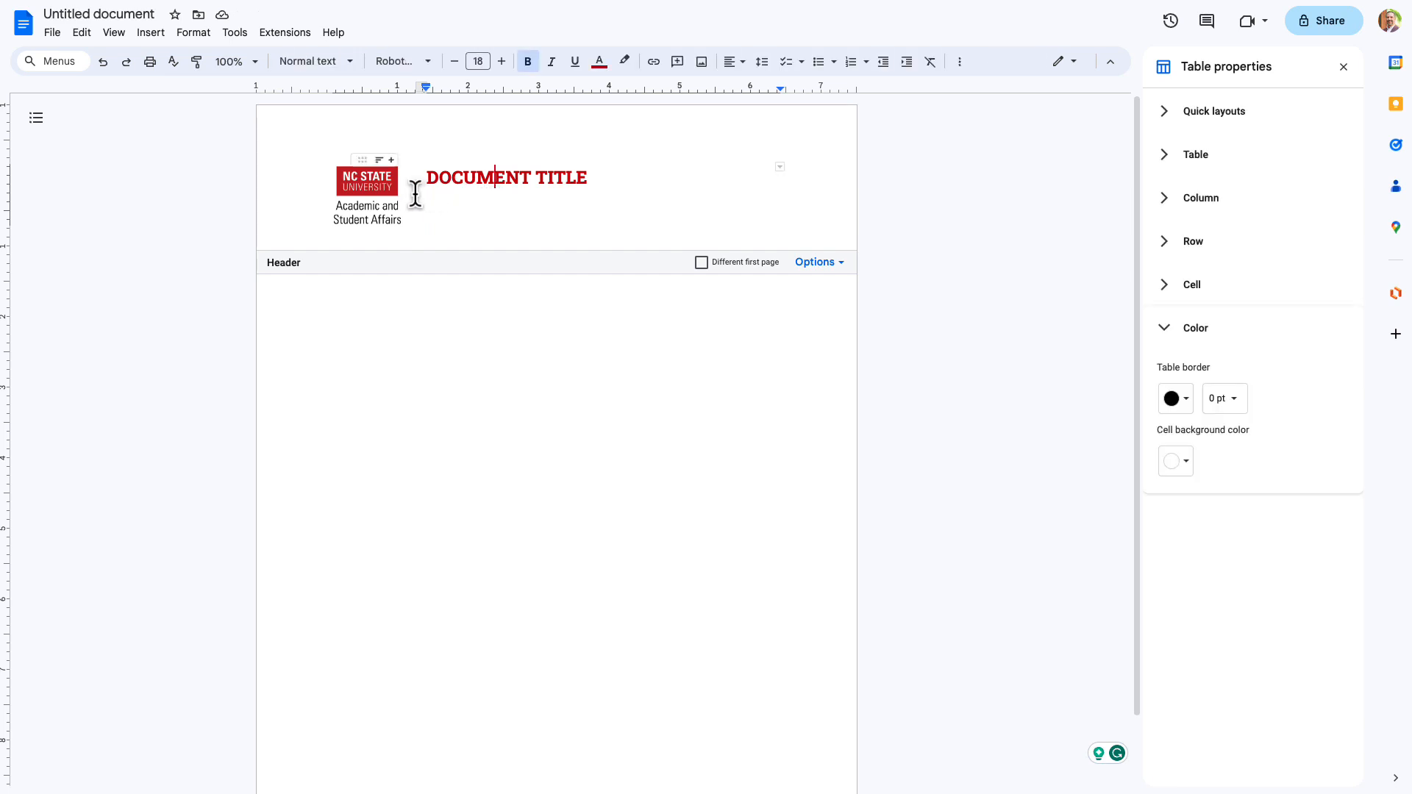
drag(423, 193, 442, 193)
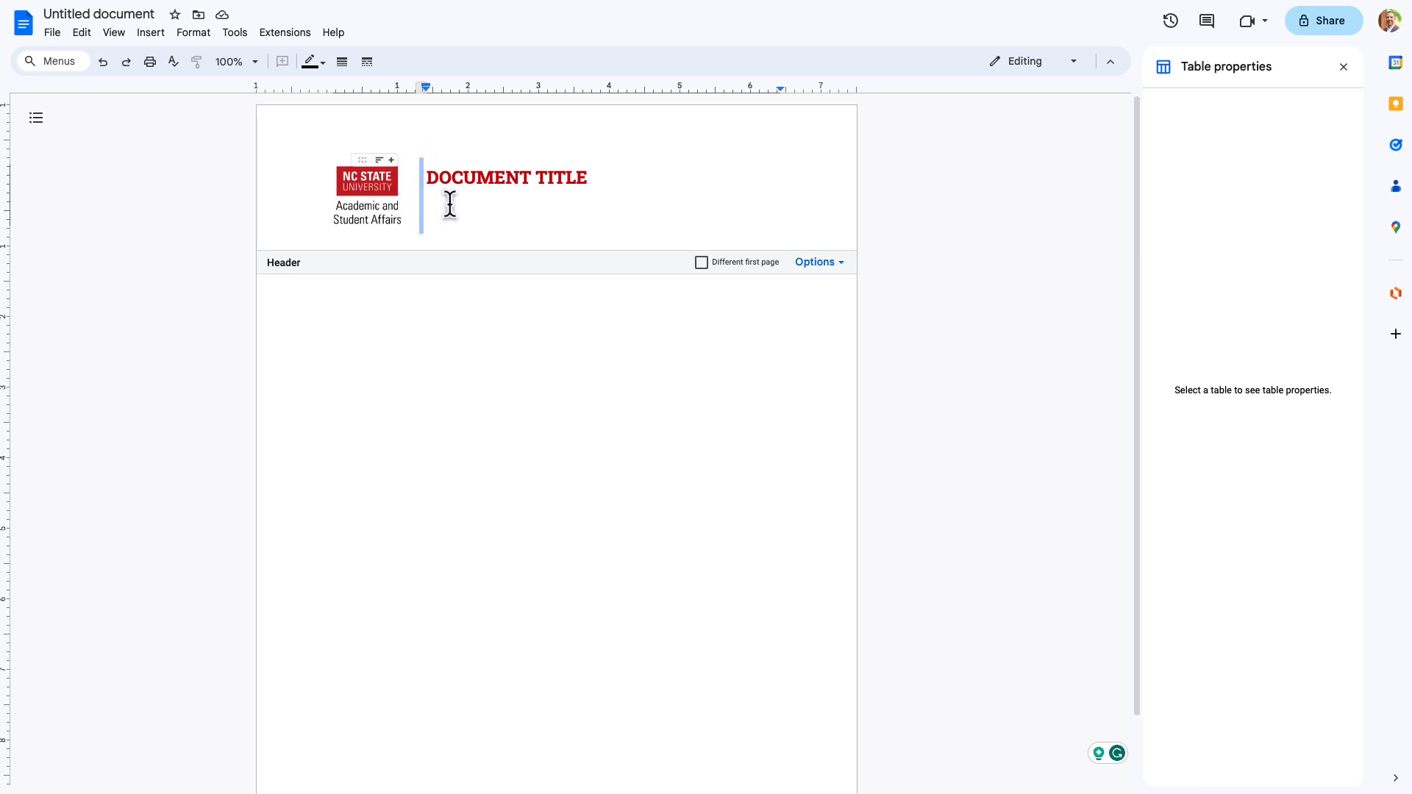
click(342, 62)
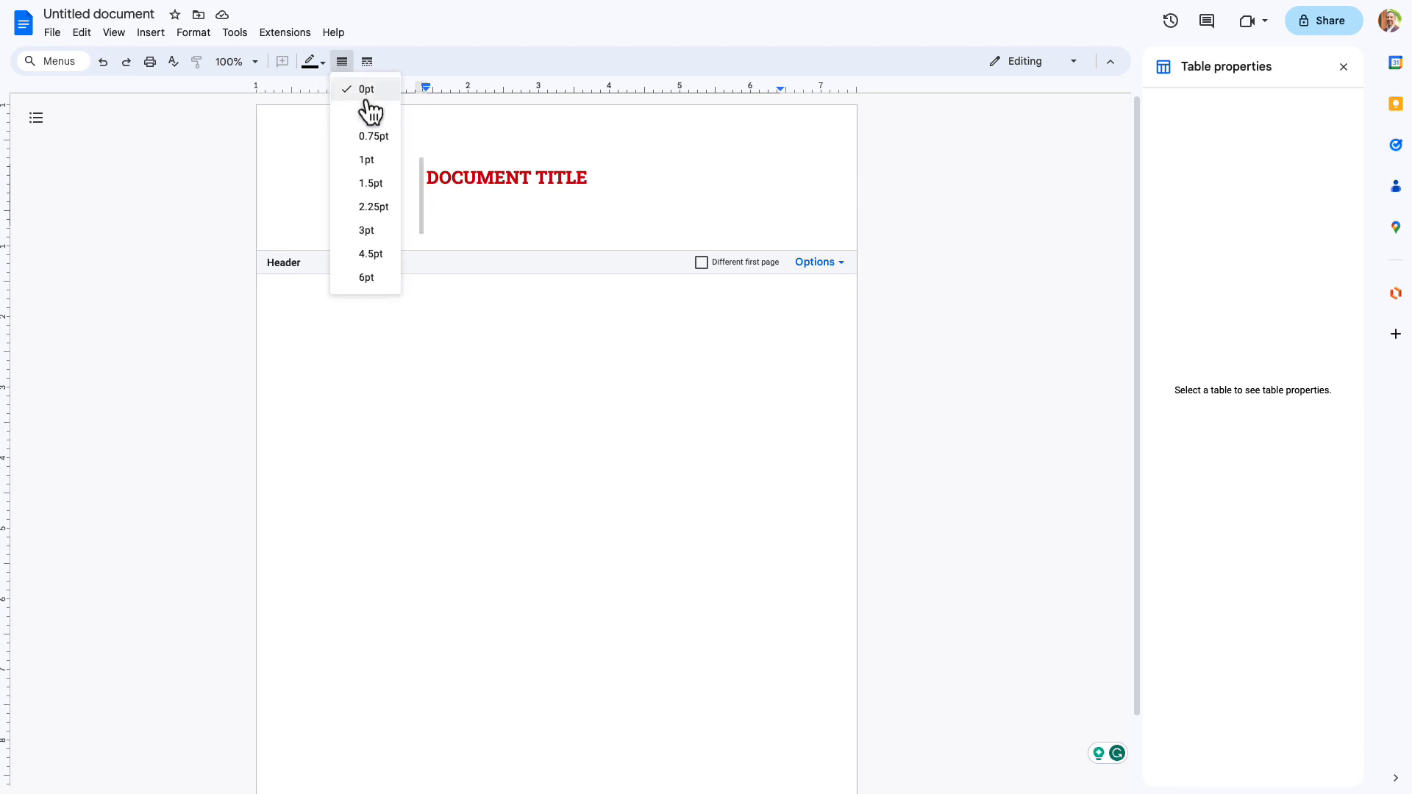
click(367, 231)
click(313, 62)
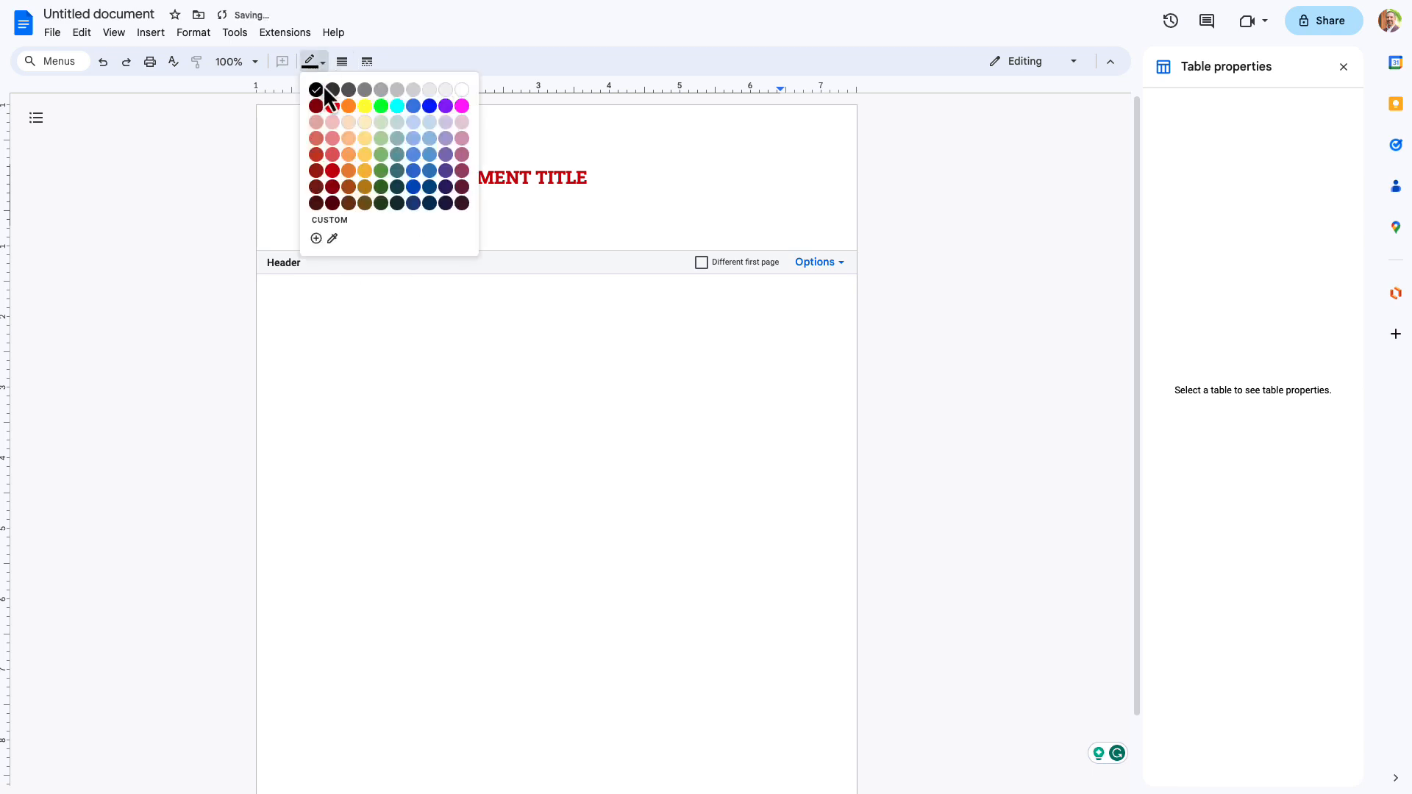
click(331, 170)
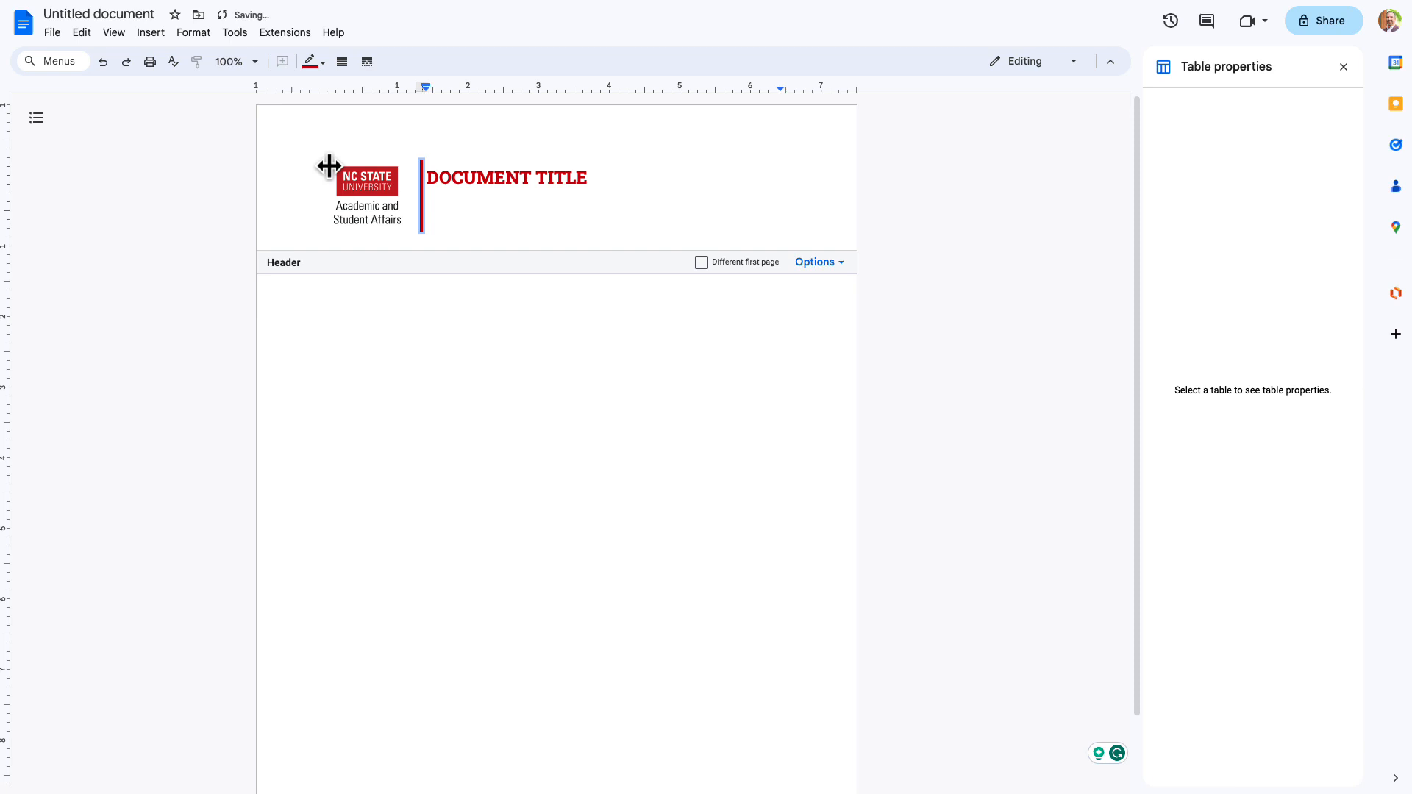
click(540, 196)
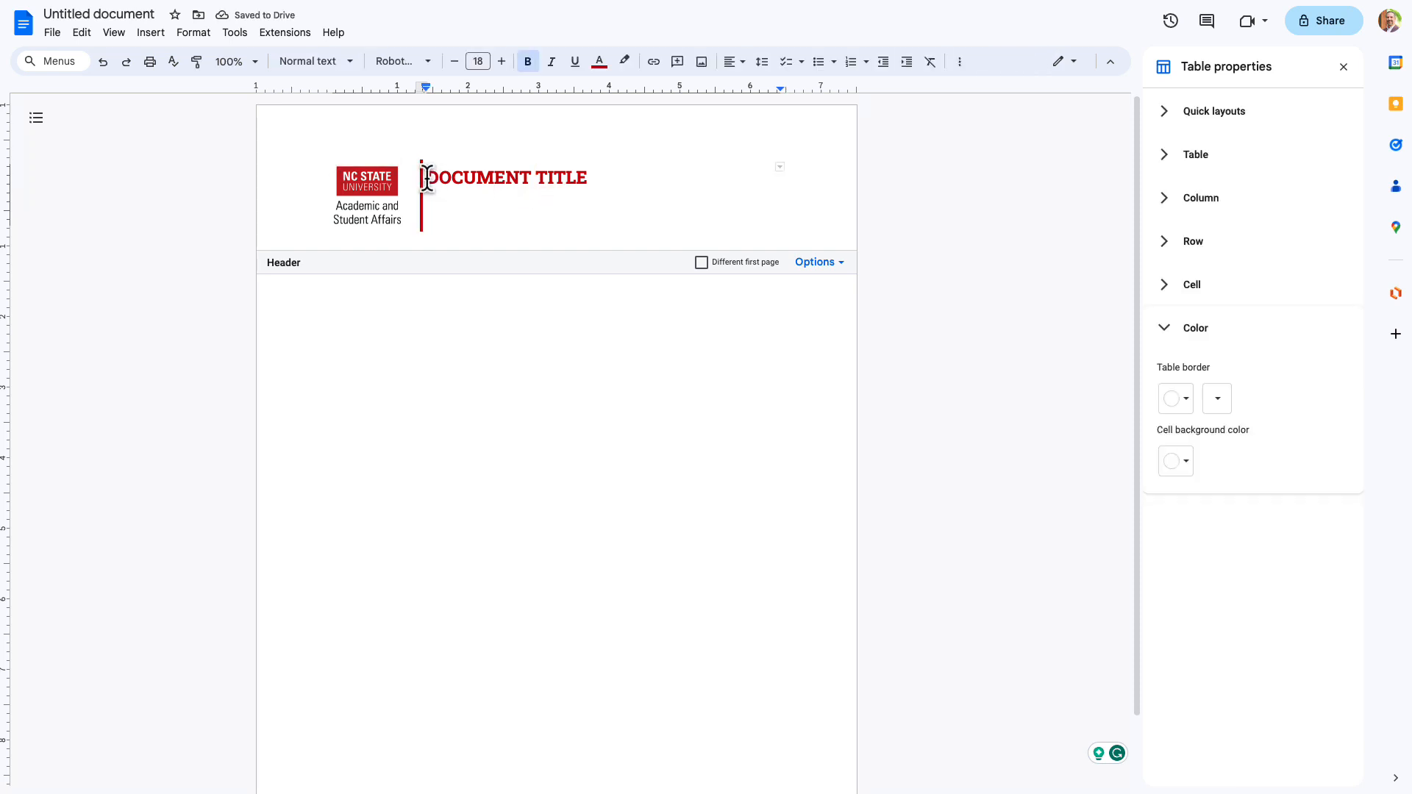
Increase the header title's font size to 24 and return to the document body.
drag(427, 179, 571, 183)
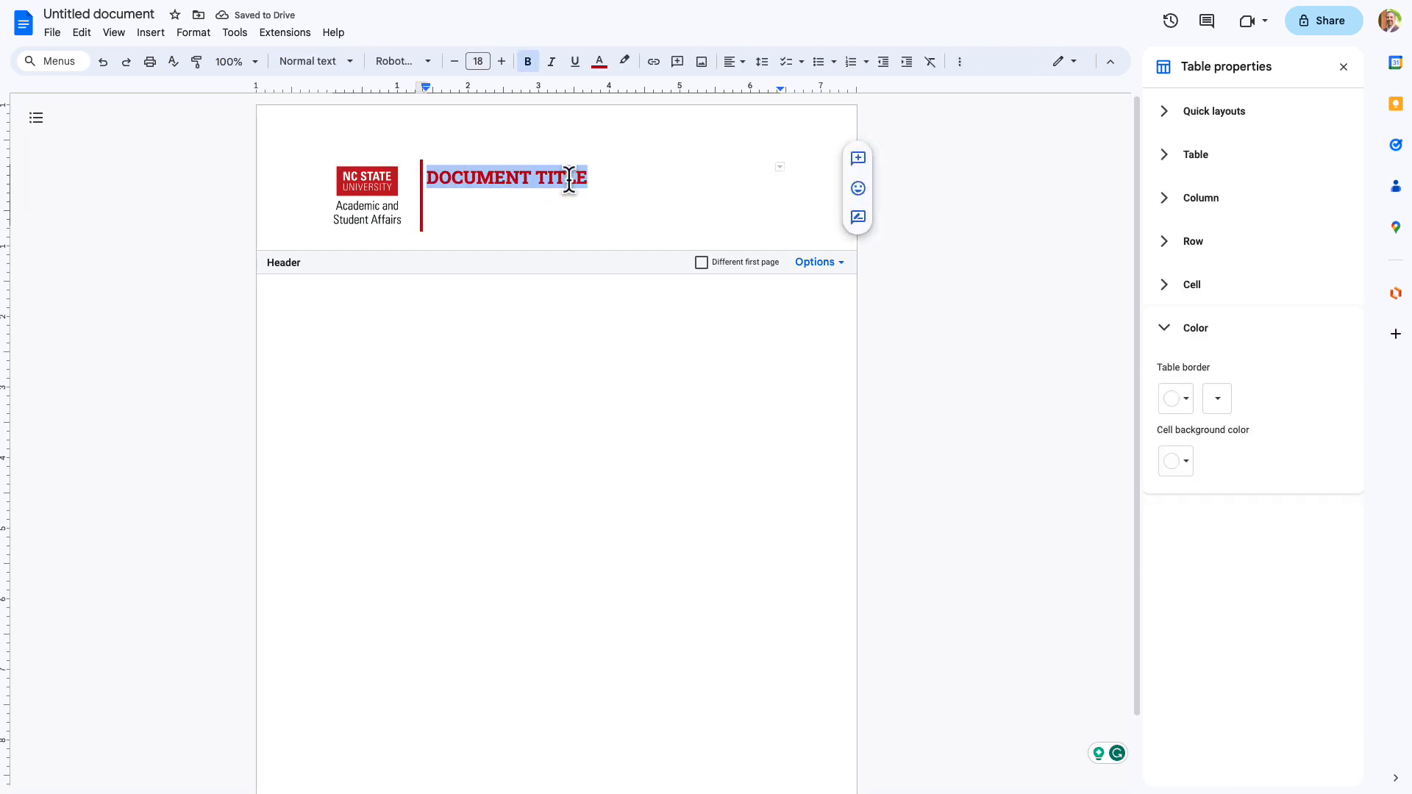
click(502, 64)
click(501, 63)
click(502, 63)
click(502, 63)
click(502, 63)
click(501, 63)
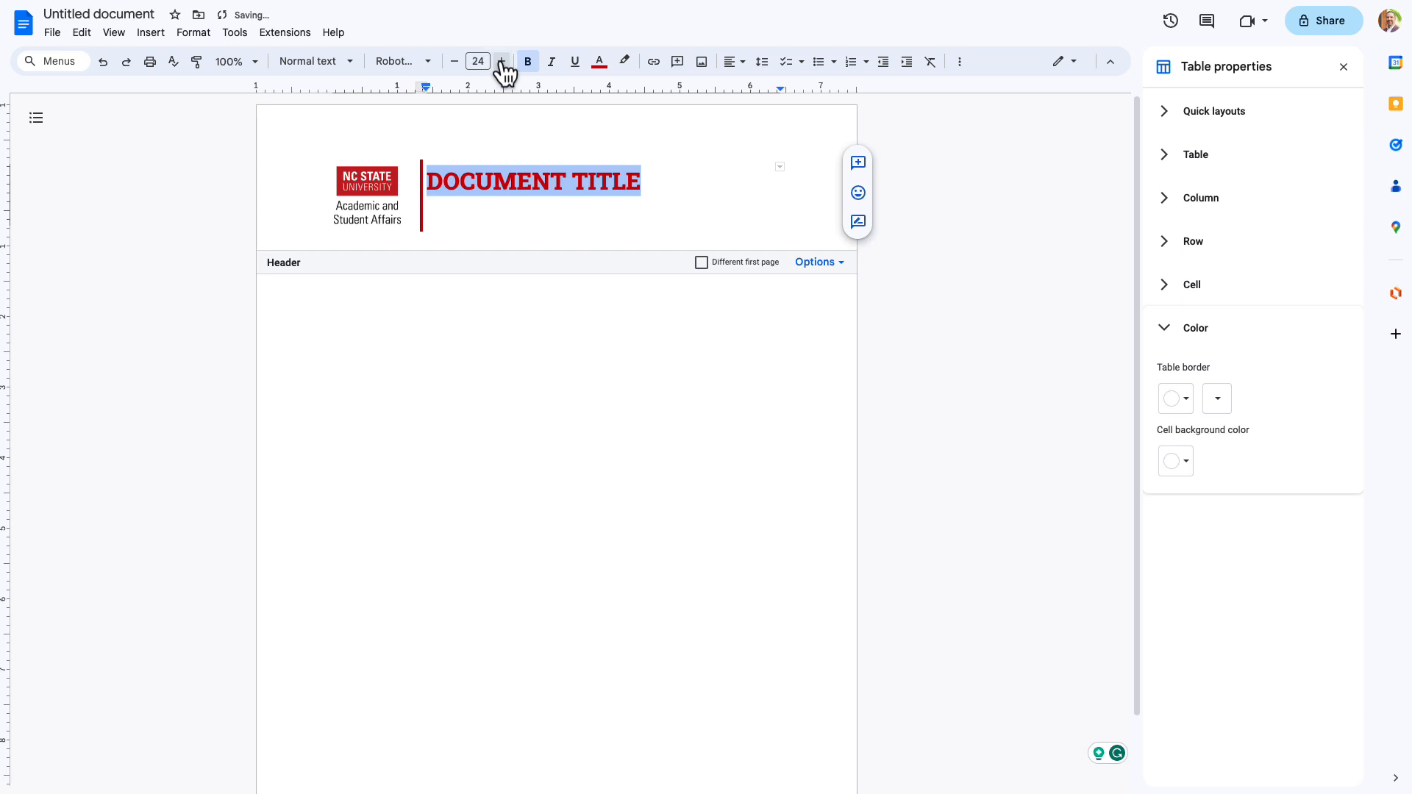
click(587, 430)
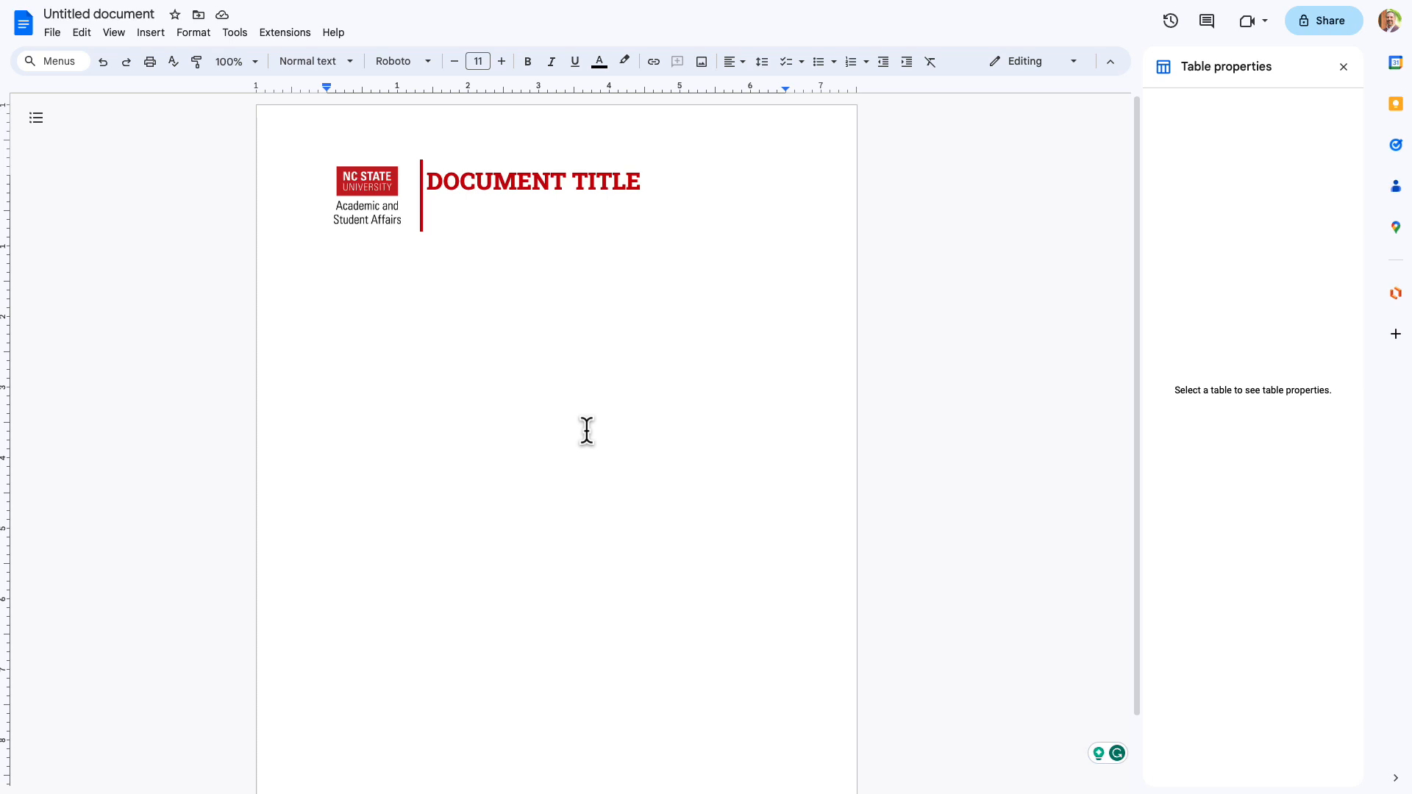
click(519, 219)
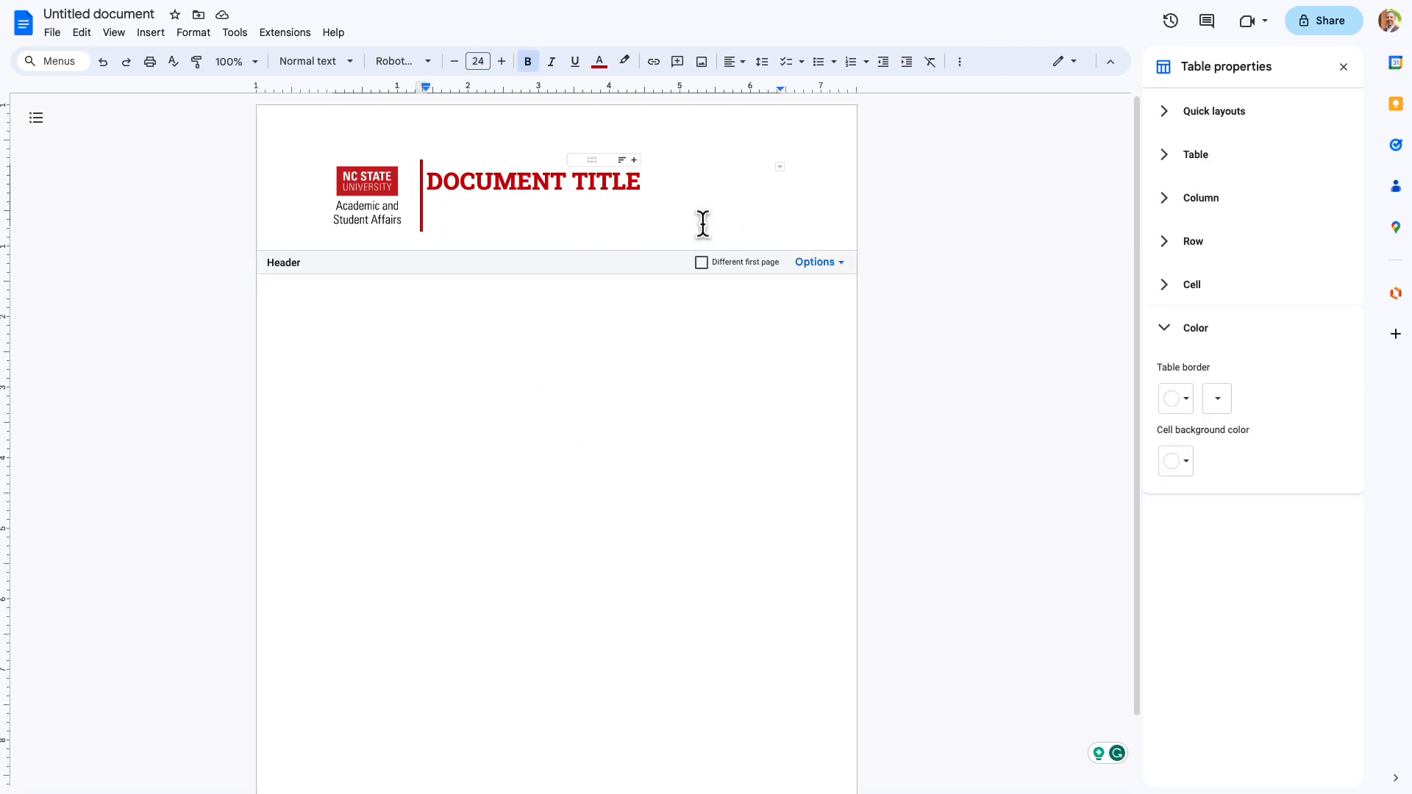
drag(770, 216, 221, 143)
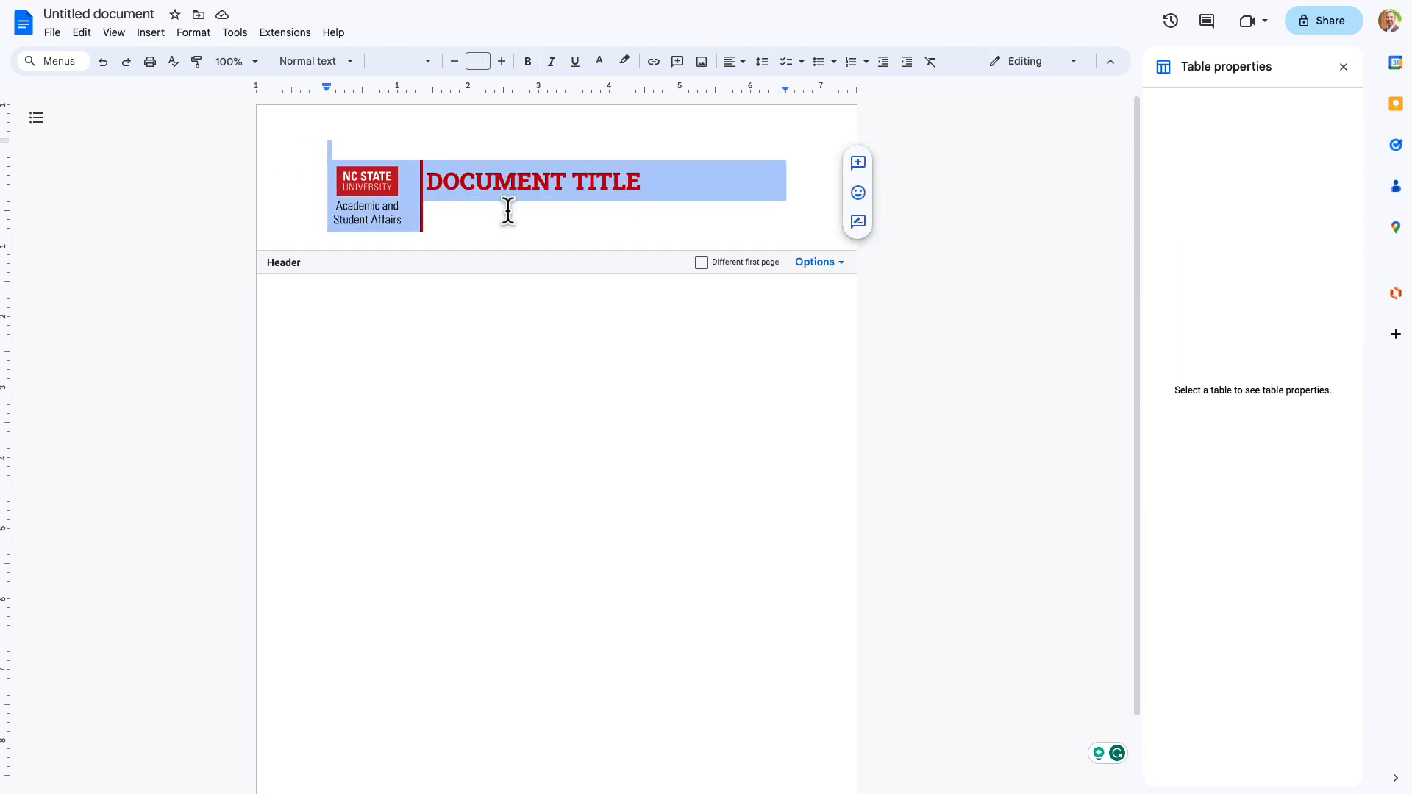
click(531, 227)
Save the entire header content, including the blank lines around the table, as a custom building block named "Square DASA Header".
click(353, 144)
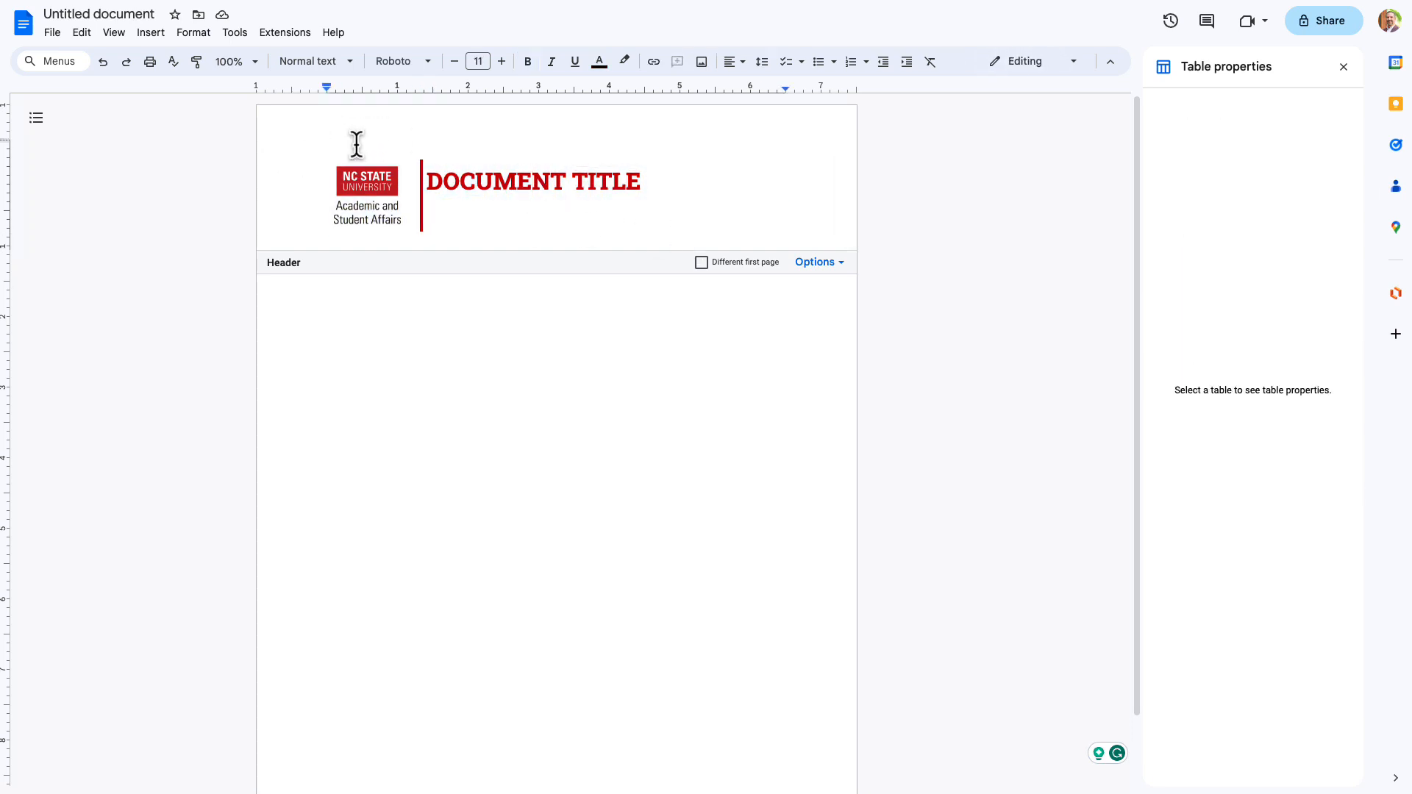
key(shift+Down)
key(shift+Up)
key(shift+Down)
key(shift+Down)
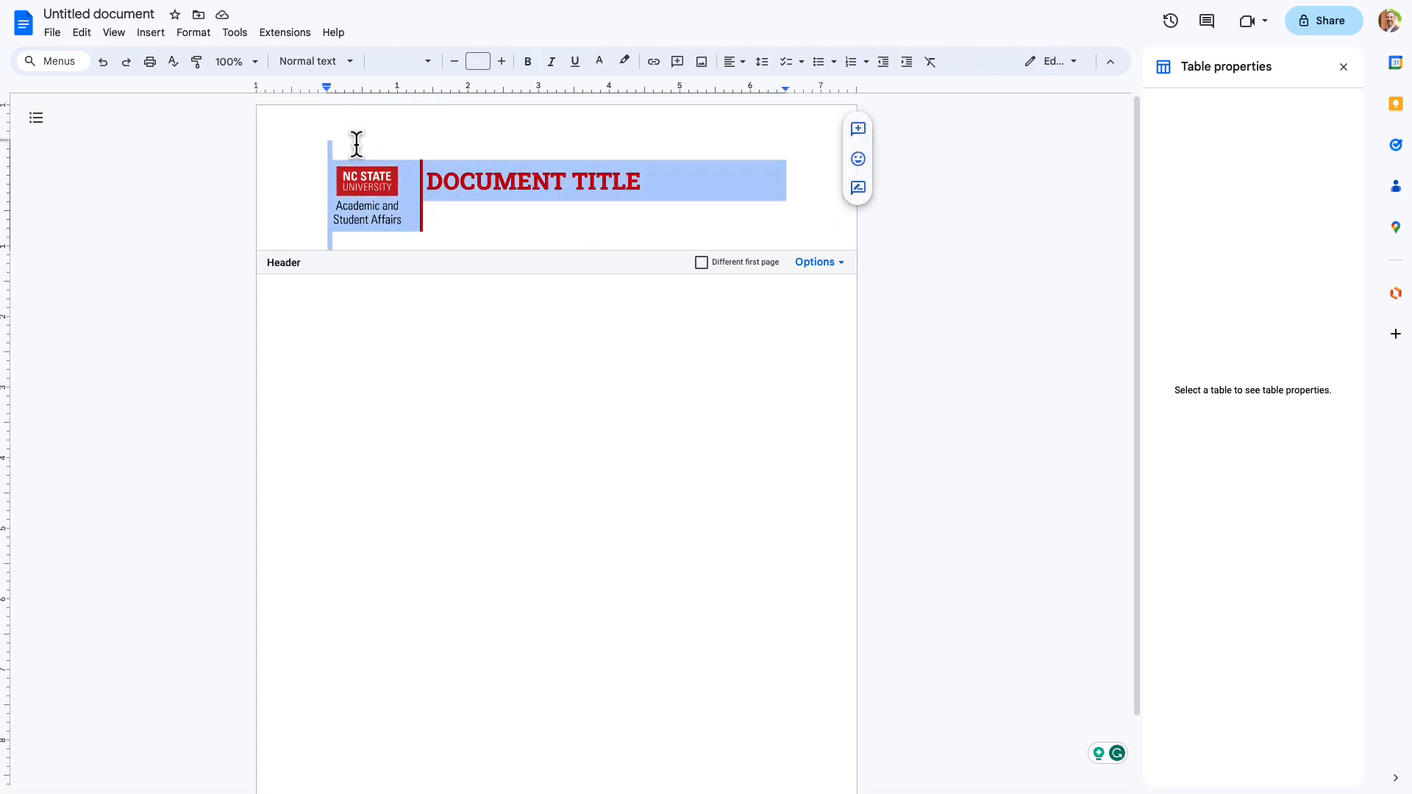
key(shift+Up)
key(shift+Up)
key(shift+Down)
key(shift+Down)
right_click(700, 189)
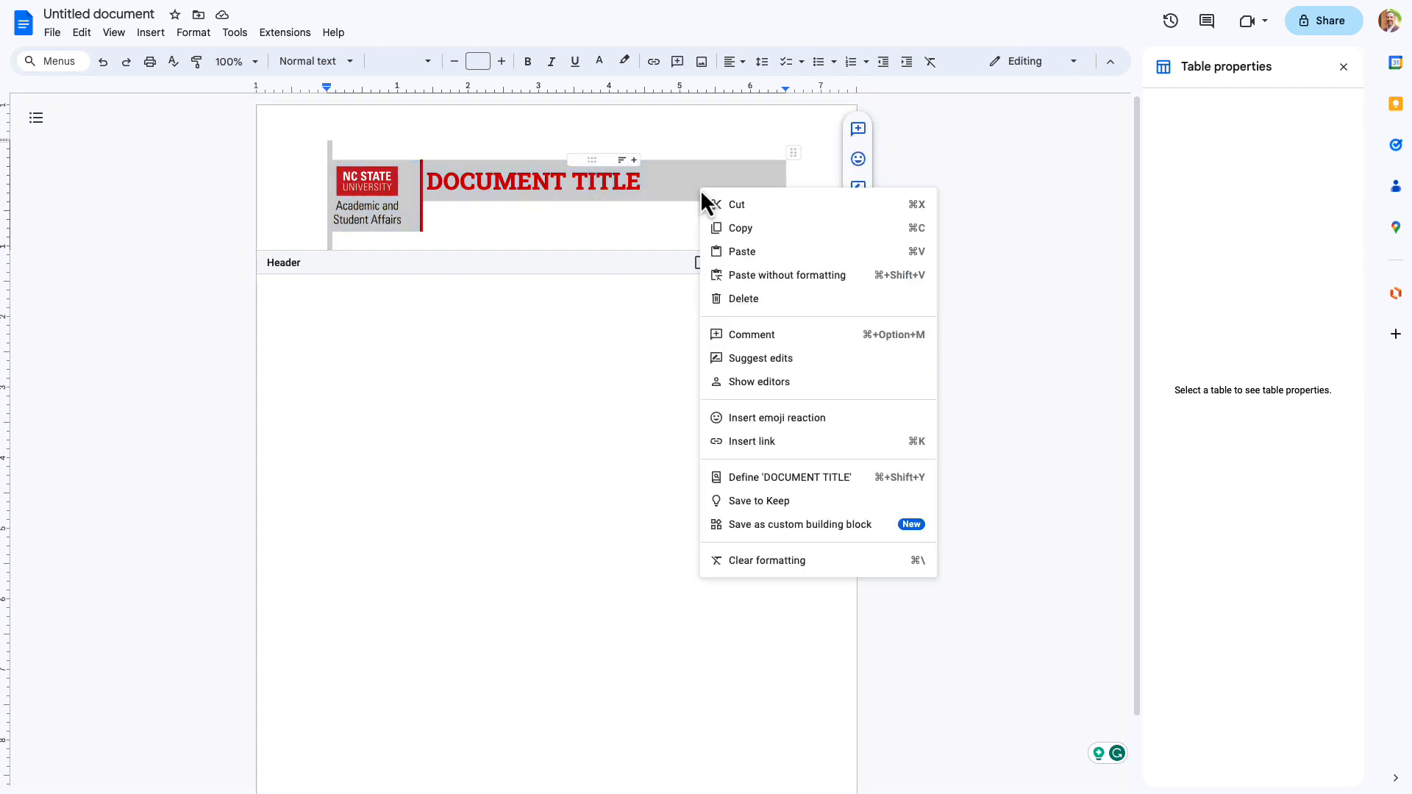
click(804, 537)
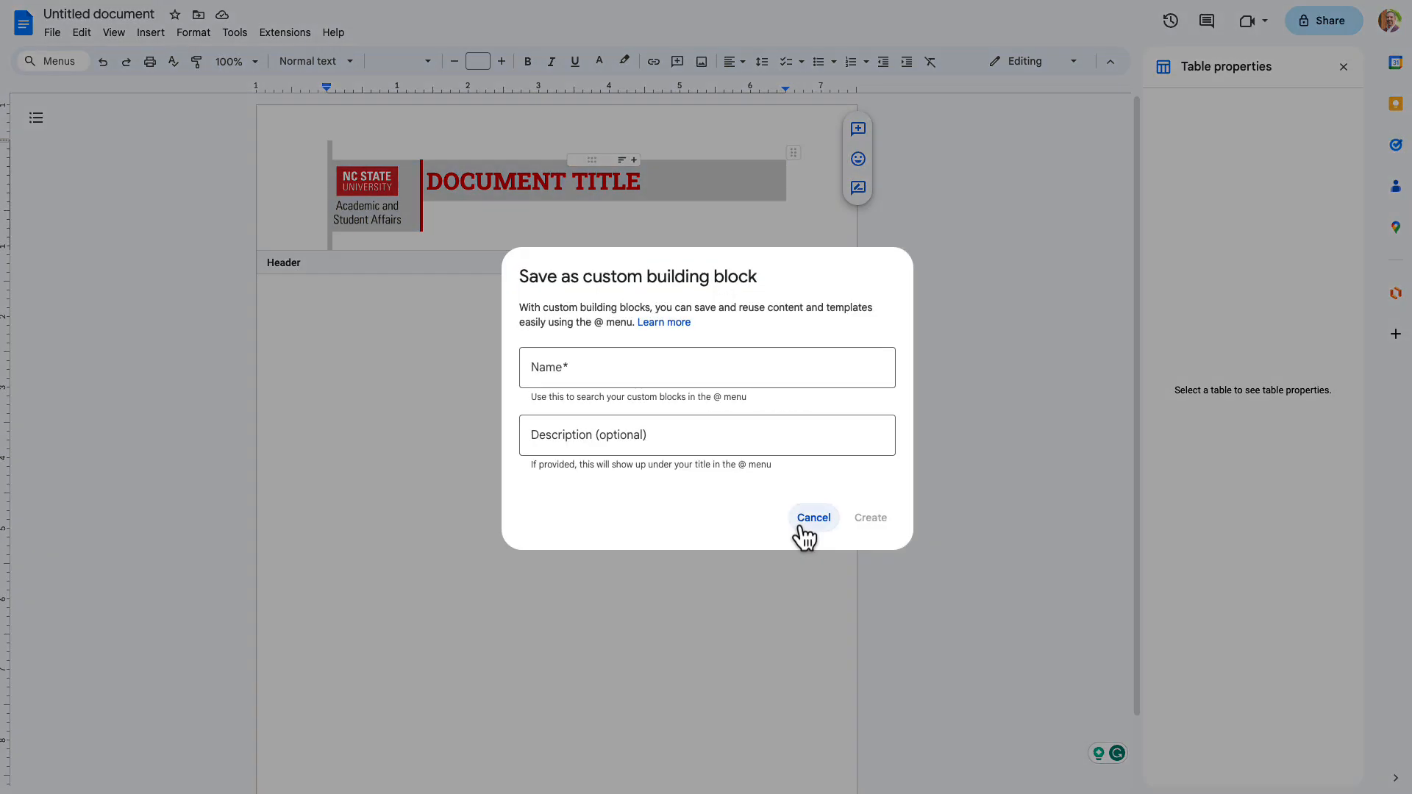
click(592, 368)
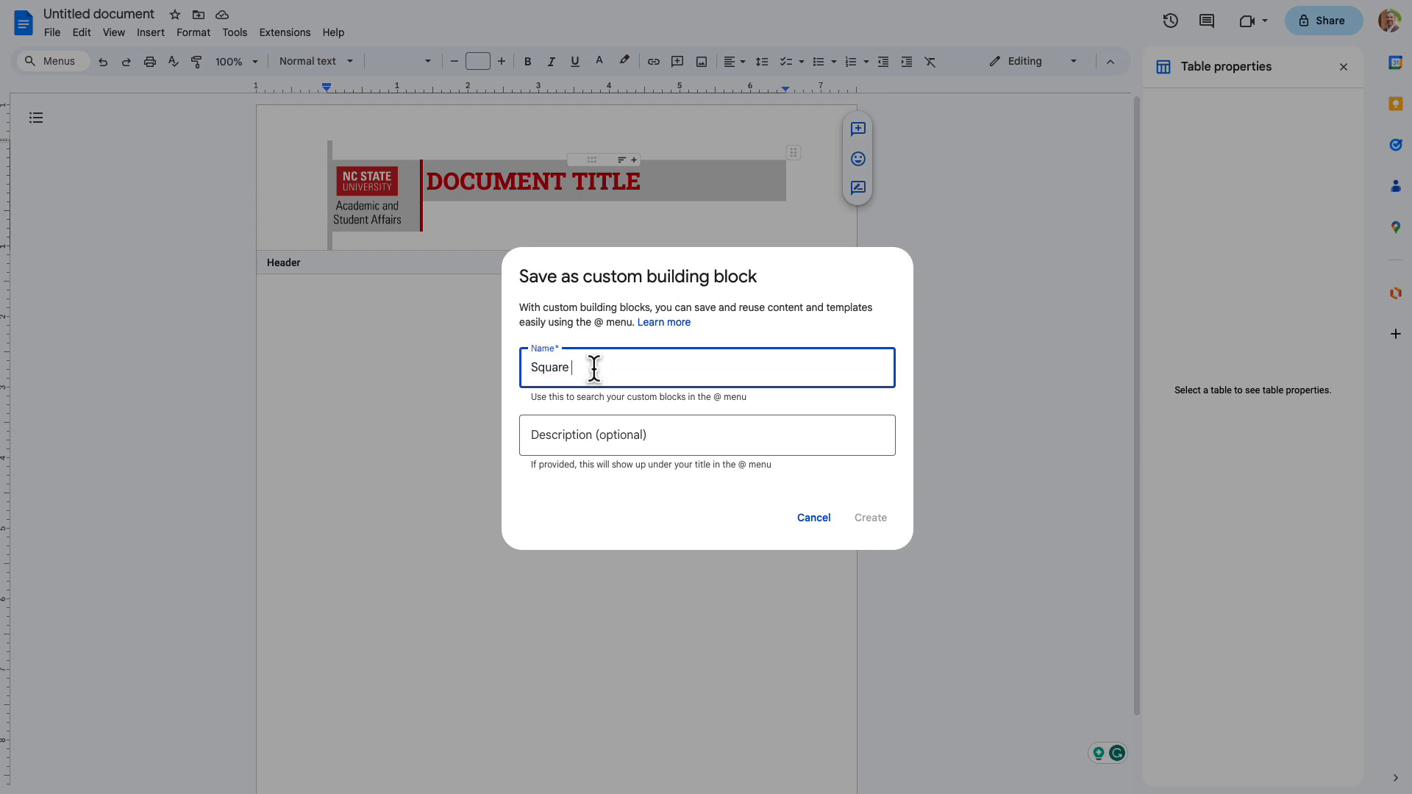
text(Square DASA Header)
click(627, 434)
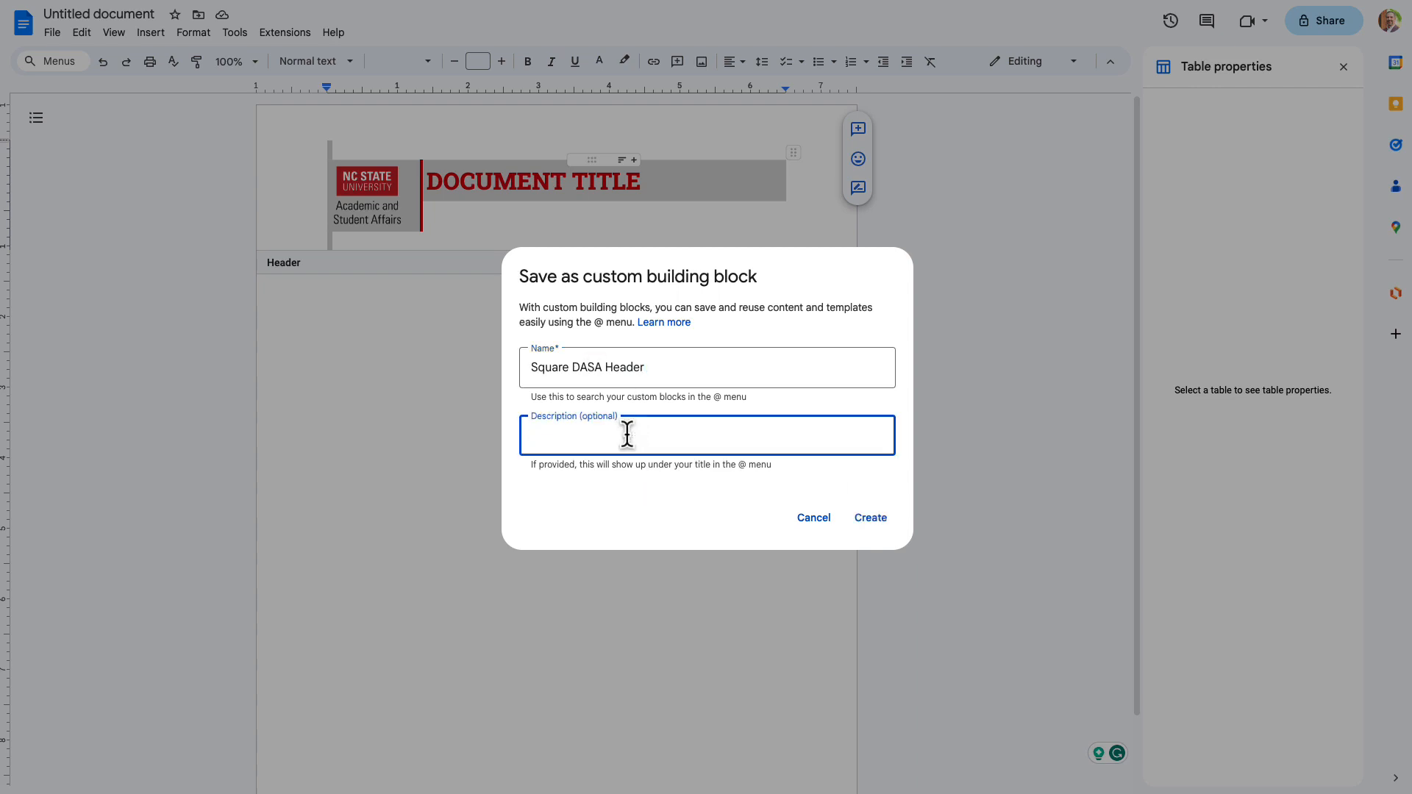
click(870, 522)
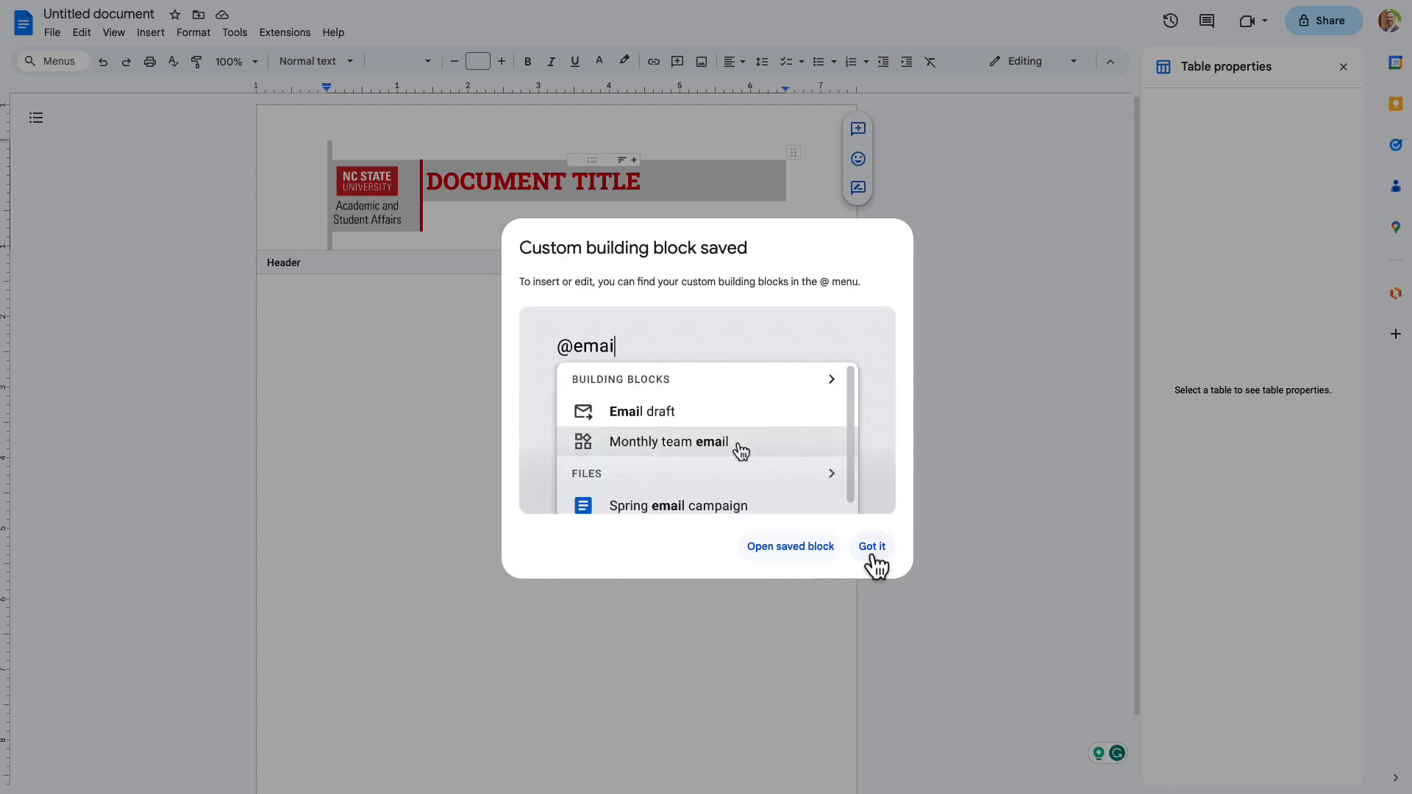
click(872, 548)
key(Delete)
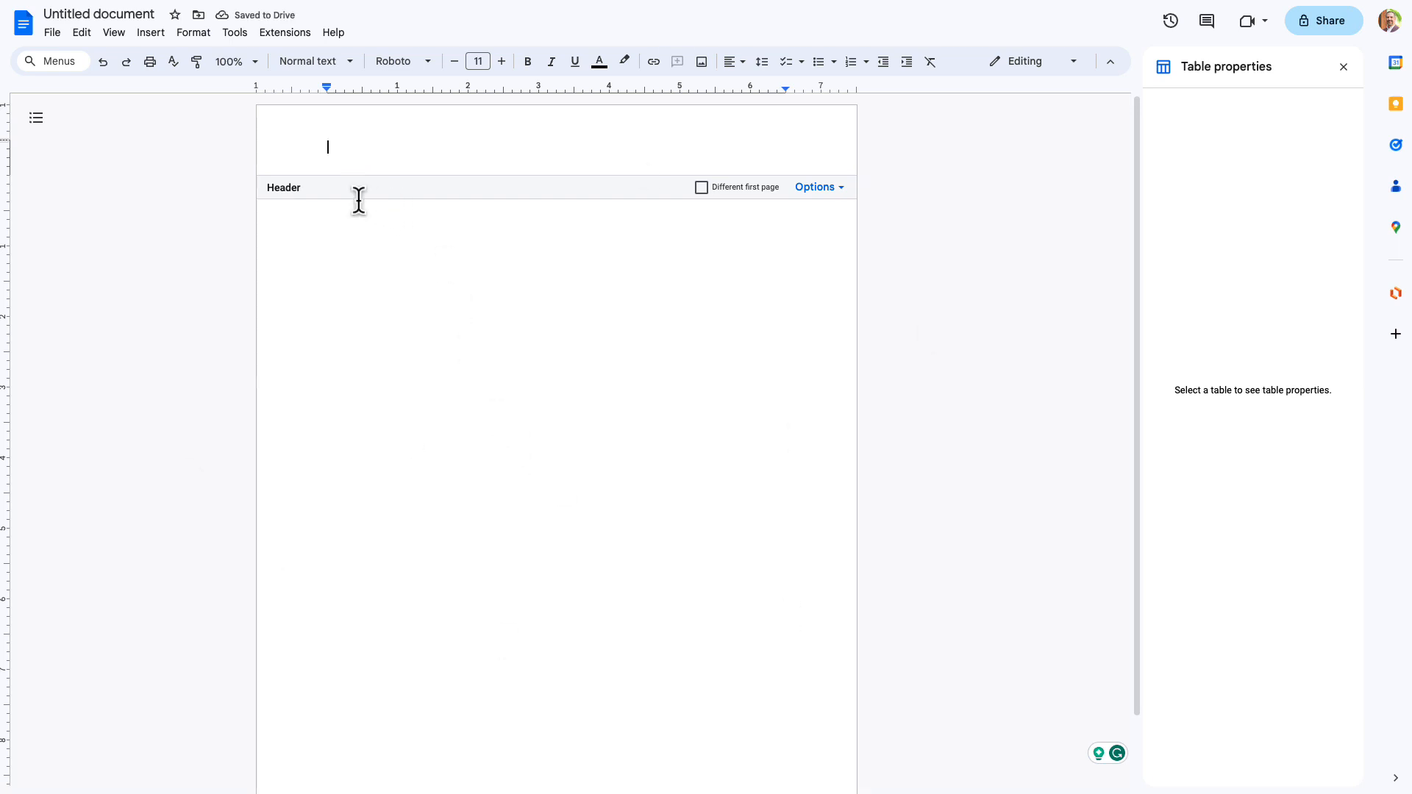
text(@square)
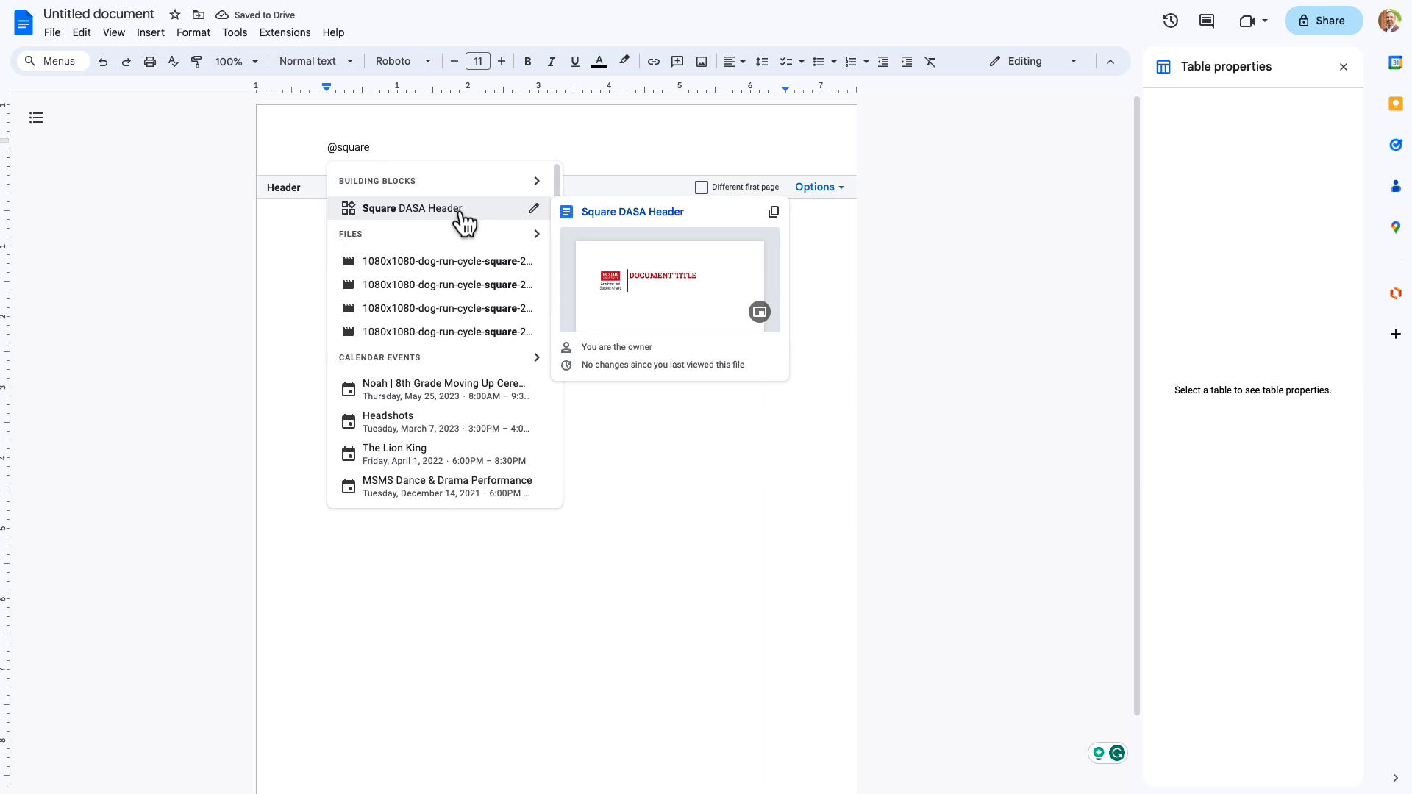
click(460, 213)
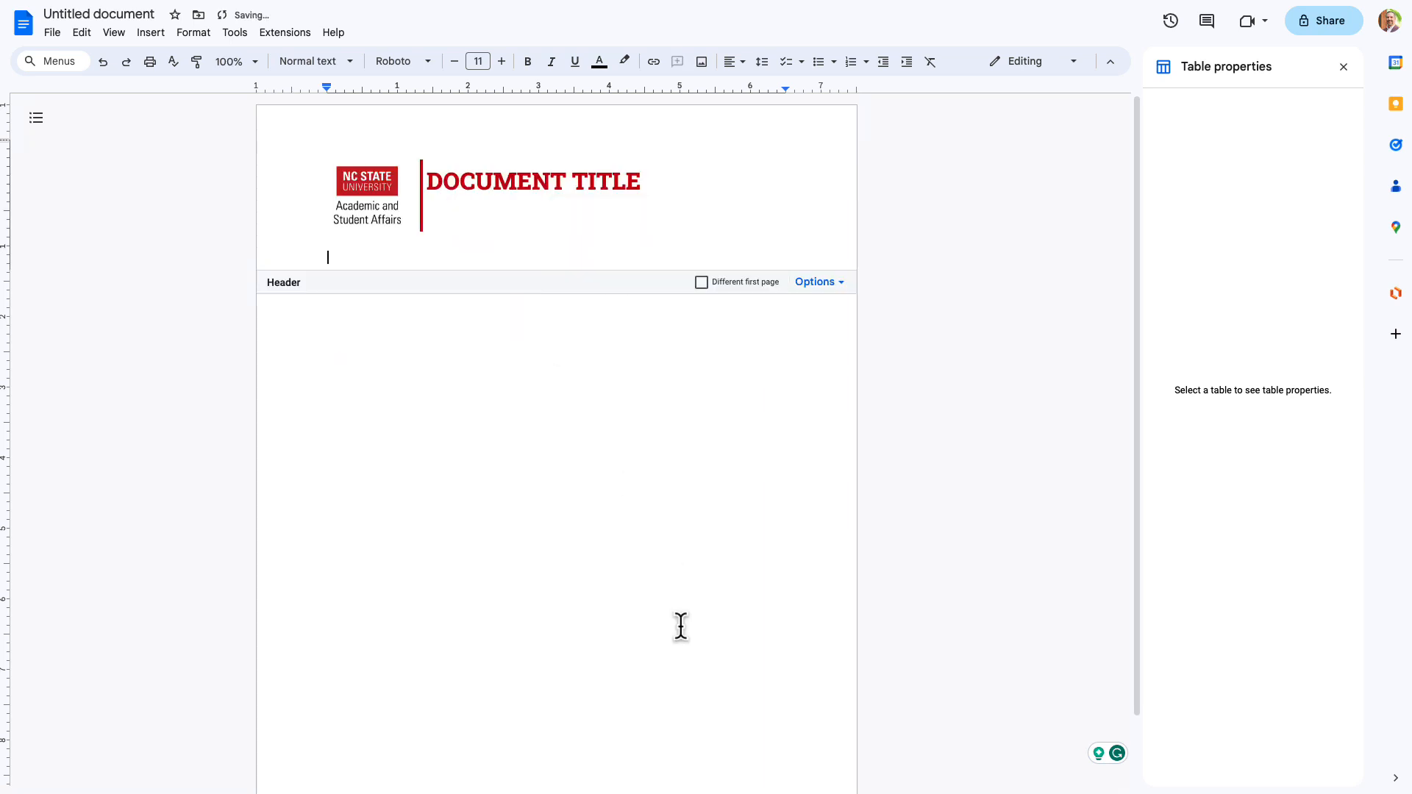
click(577, 575)
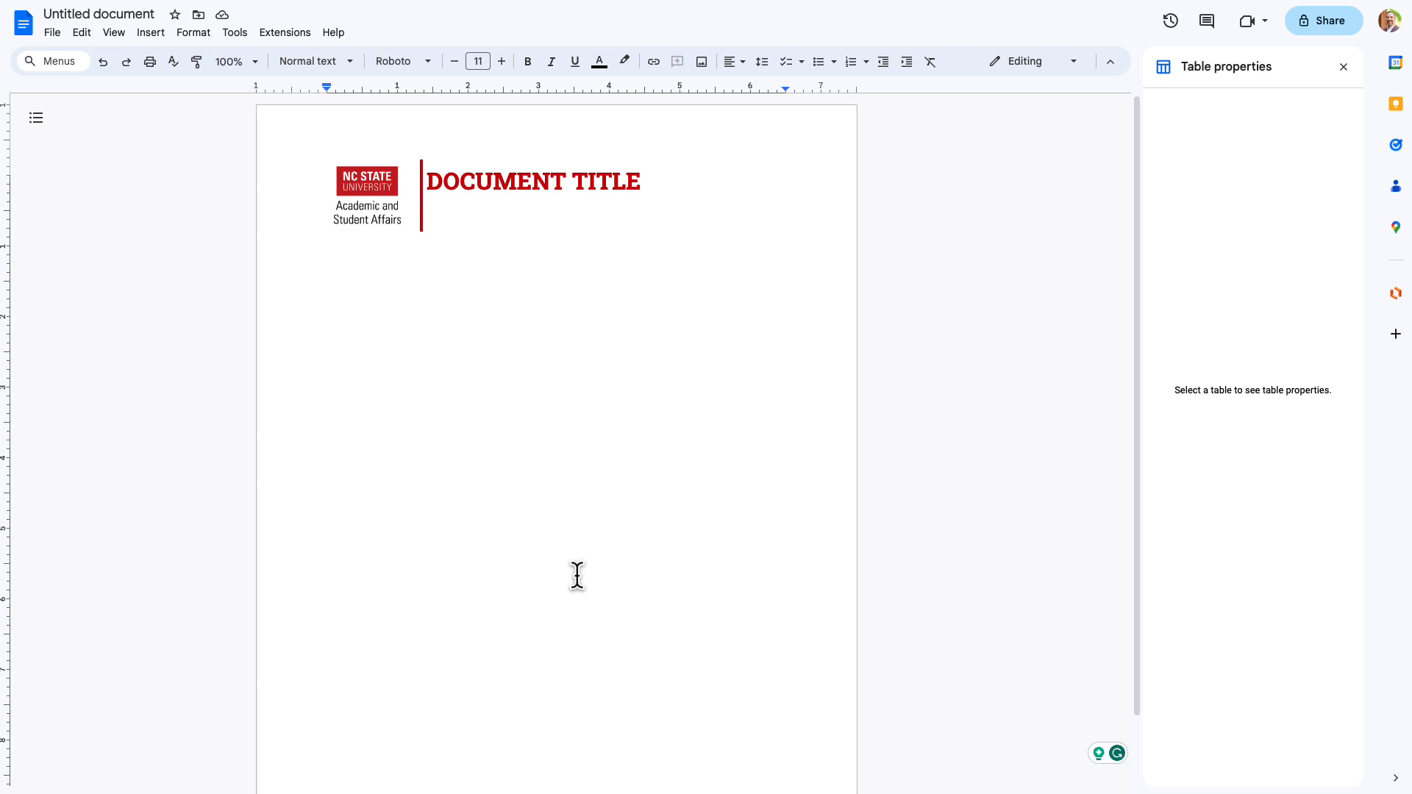
Delete the whole inserted building block from the document header.
double_click(490, 209)
click(515, 220)
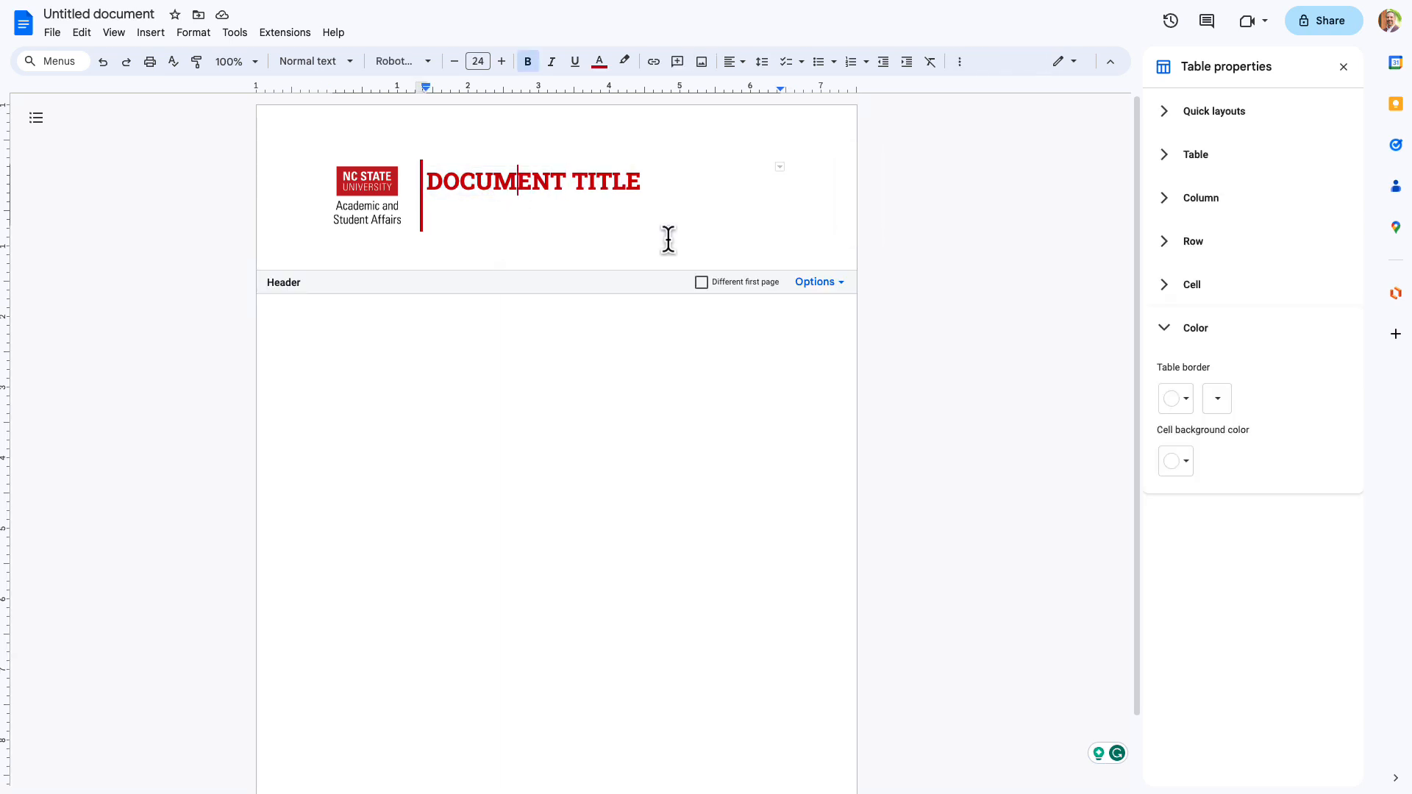
drag(669, 239, 276, 155)
key(BackSpace)
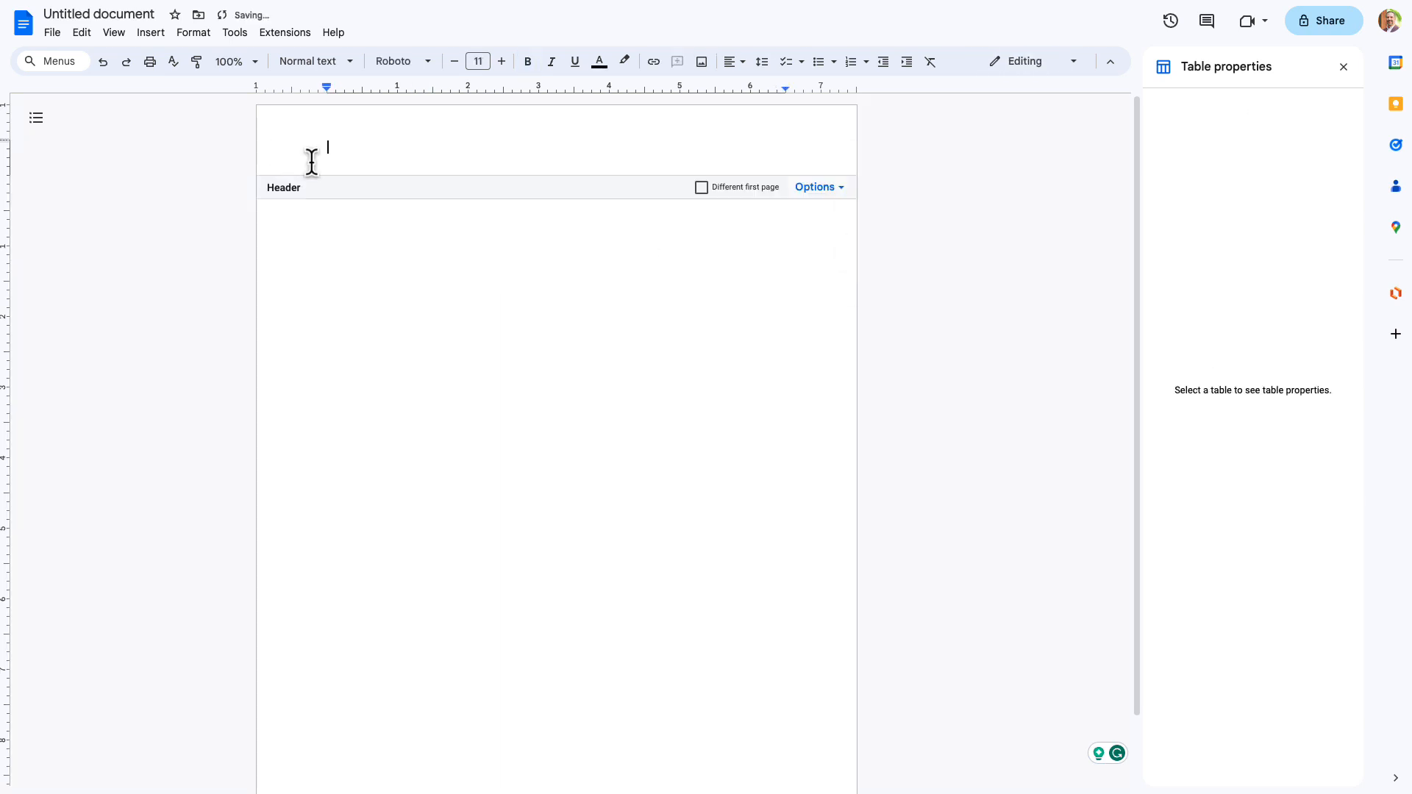
text(@square)
mouse_move(415, 214)
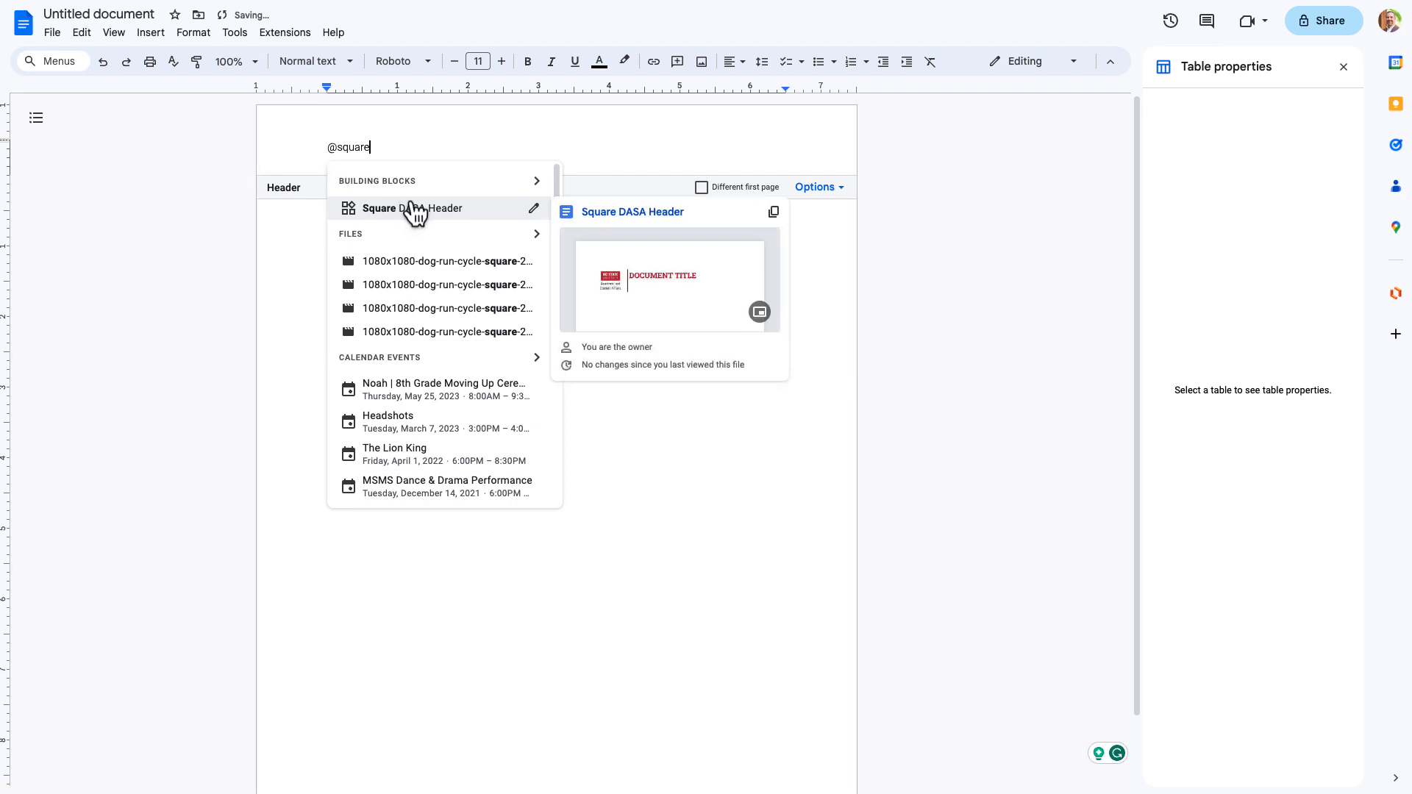
click(536, 210)
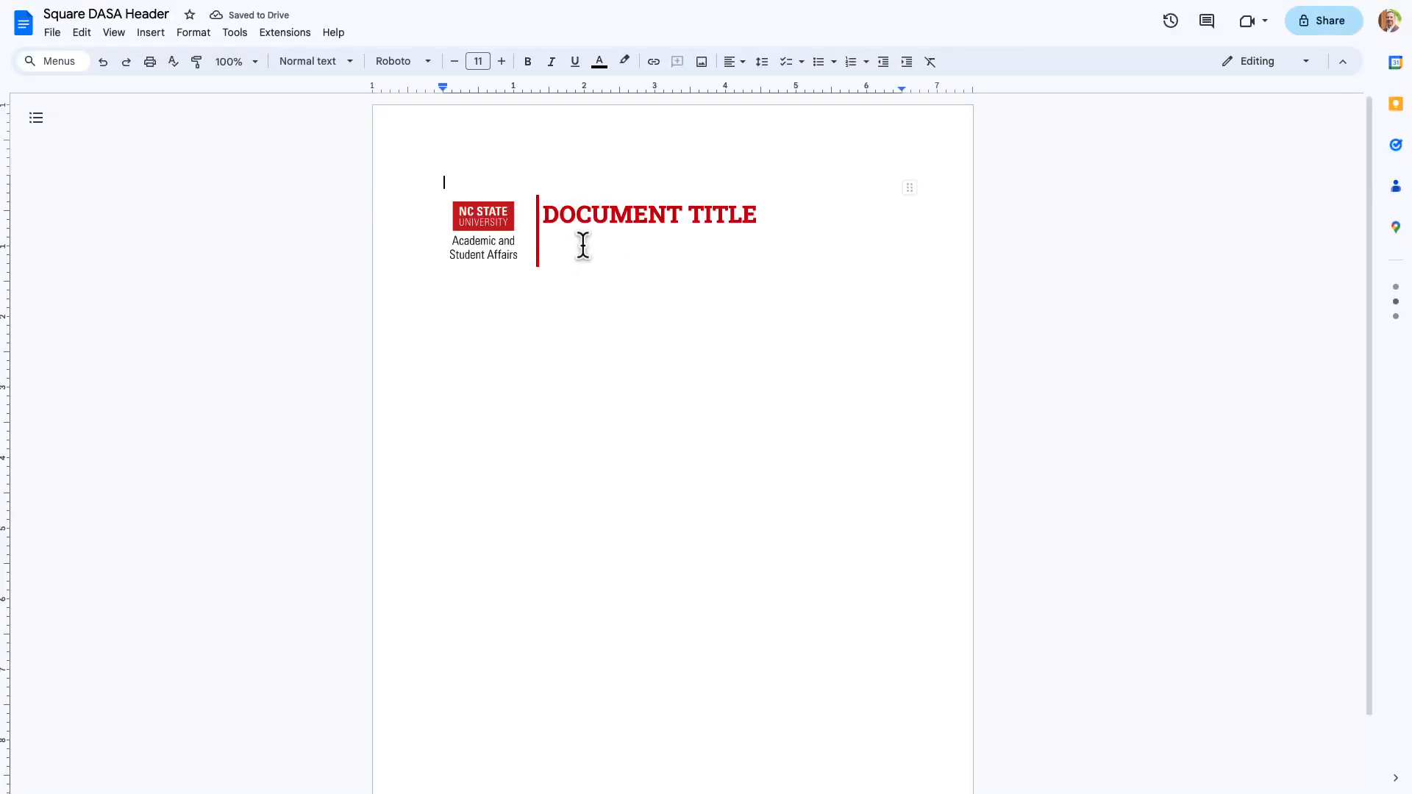
Shift the document title's left indent slightly away from the red divider, to about 1.5 inches on the ruler.
click(586, 244)
double_click(771, 226)
key(BackSpace)
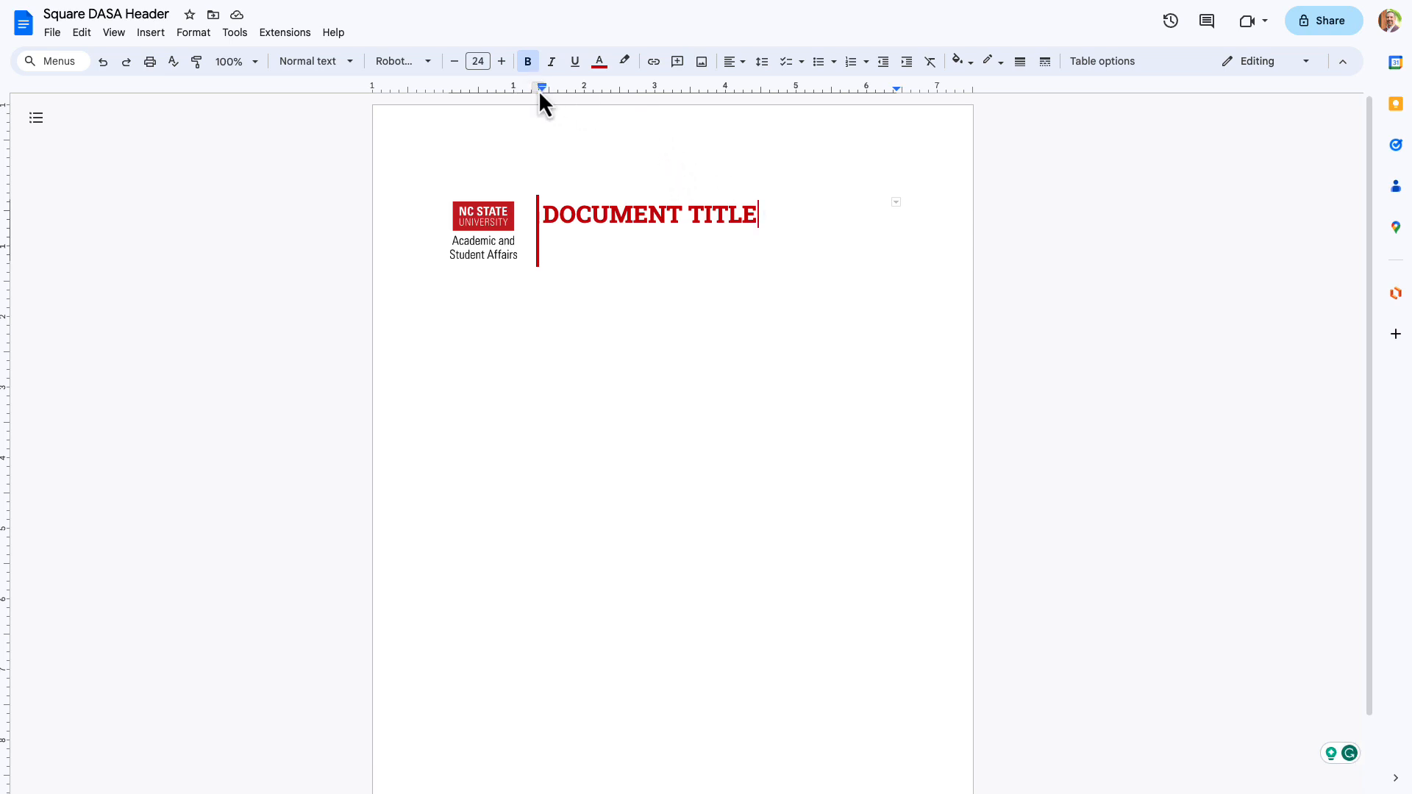
drag(541, 88, 551, 89)
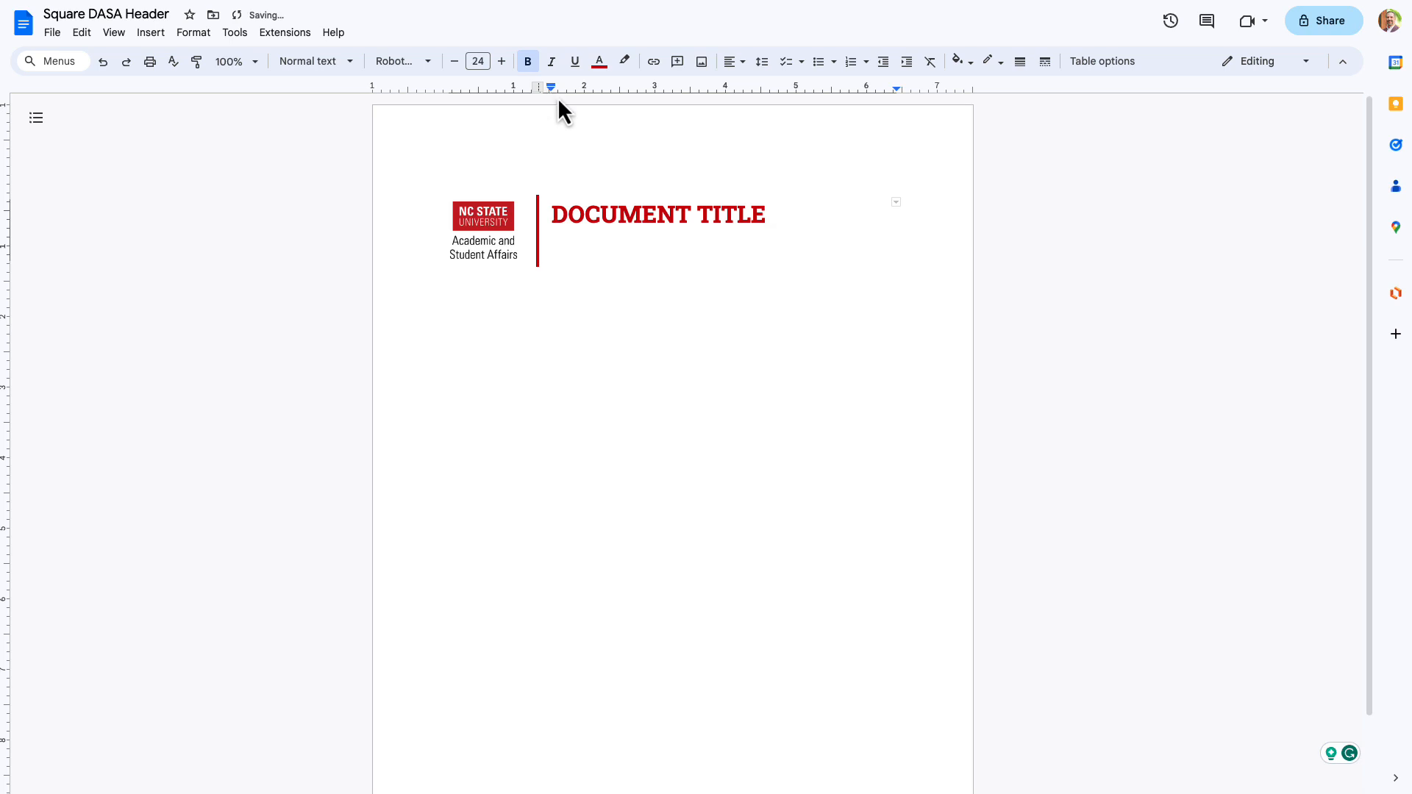
Add a second line reading "Last Date Updated" beneath the document title.
key(Return)
text(Last Date)
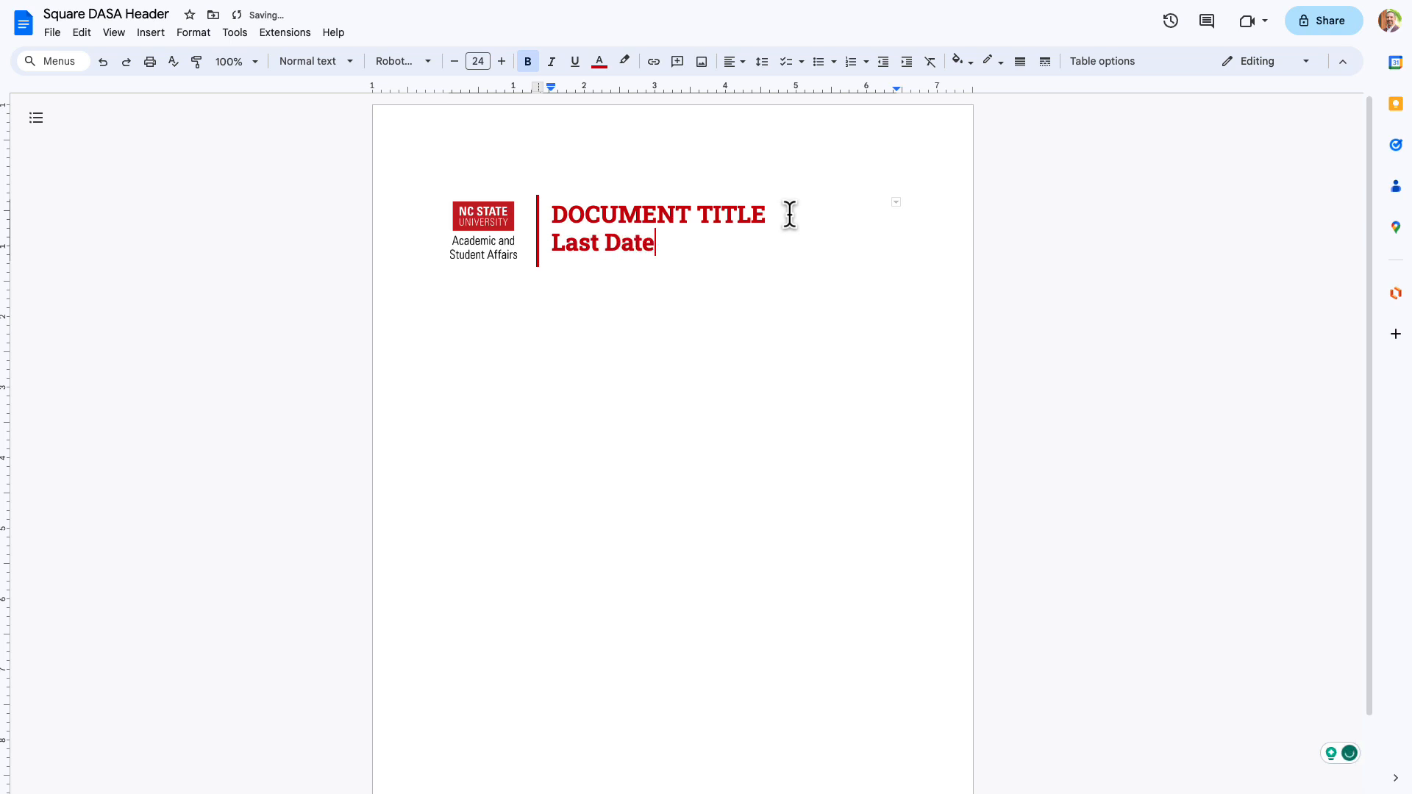
text( Updated)
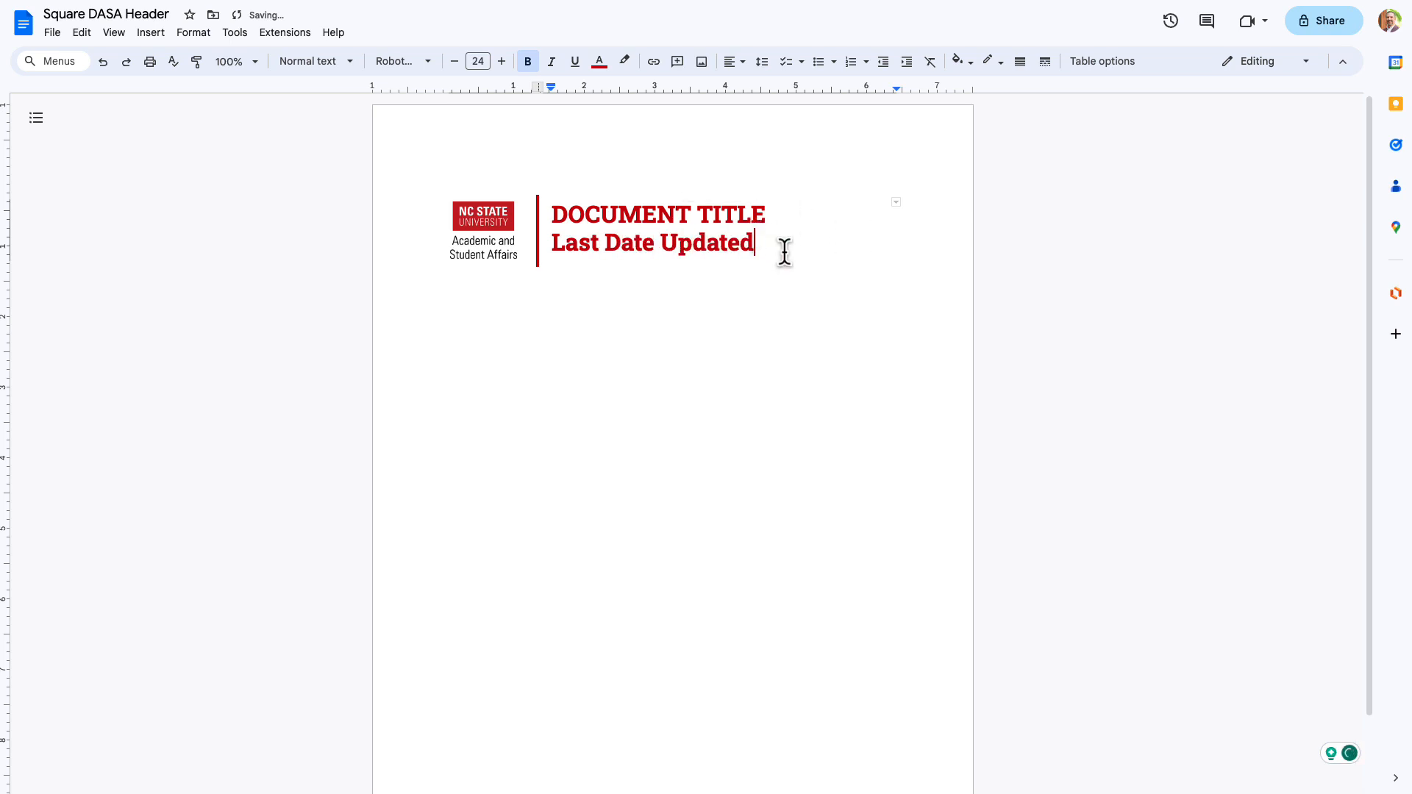
Reduce the "Last Date Updated" line to font size 16.
drag(785, 251, 550, 245)
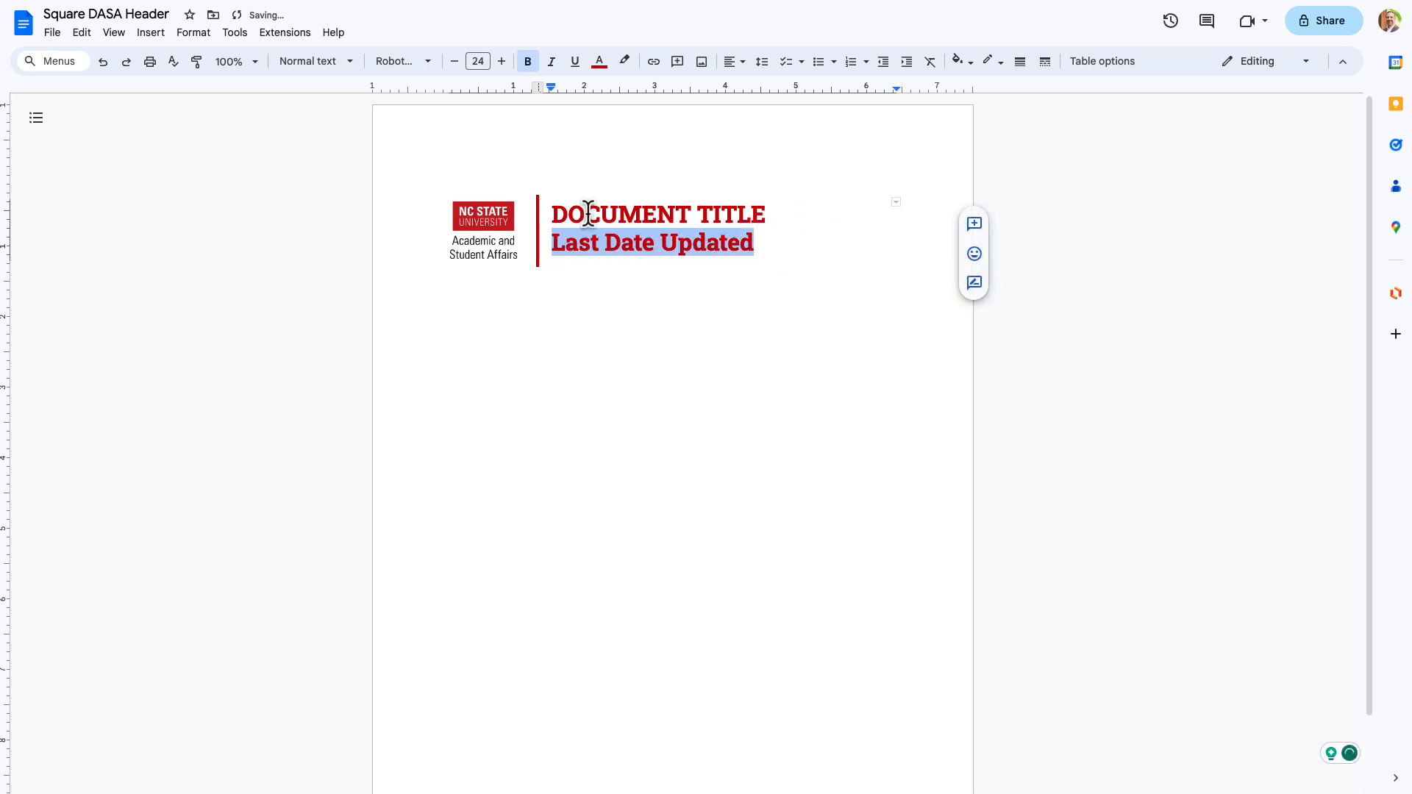
click(456, 61)
click(456, 61)
click(456, 61)
click(456, 61)
click(456, 61)
click(455, 61)
click(456, 61)
click(456, 61)
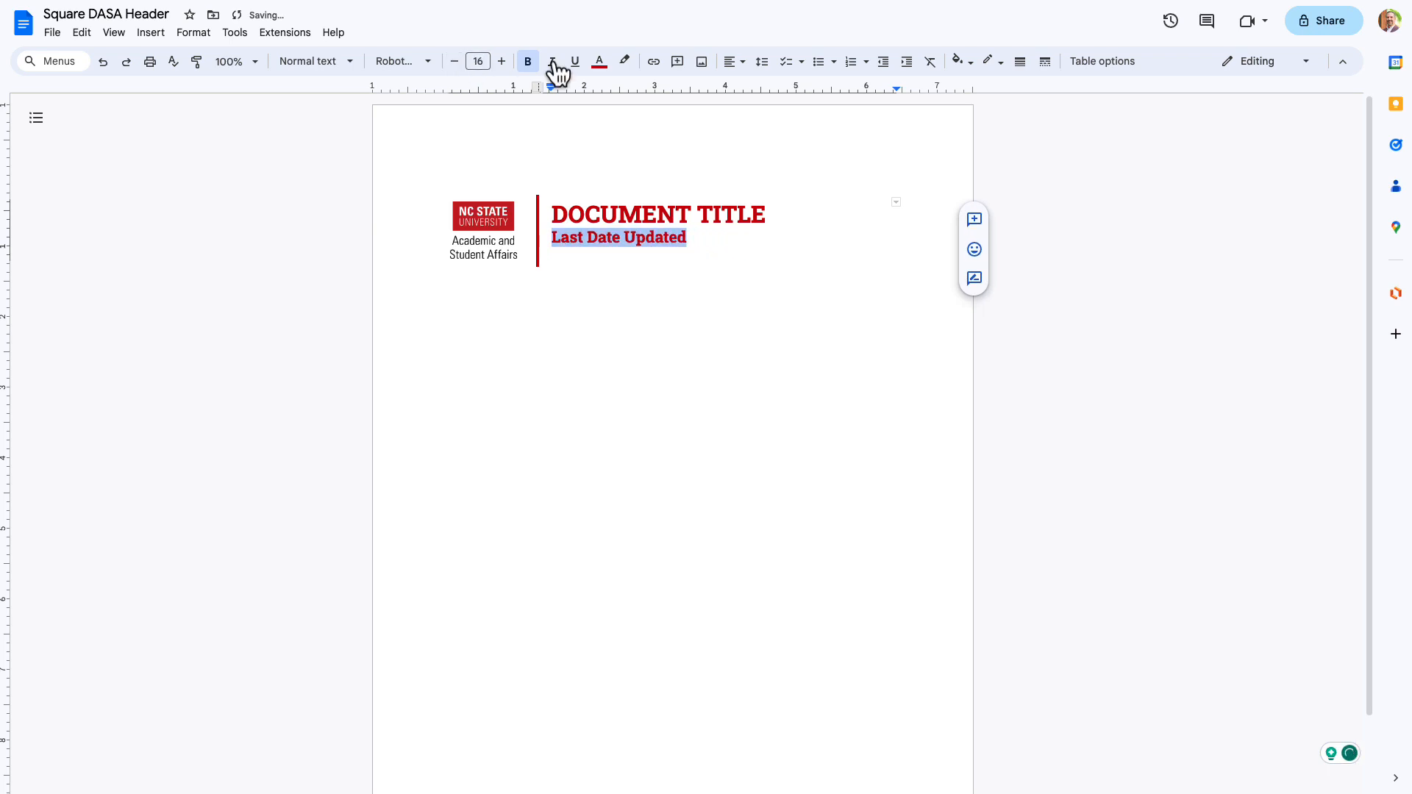
Color the "Last Date Updated" line gray and make it italic instead of bold.
click(600, 63)
click(658, 89)
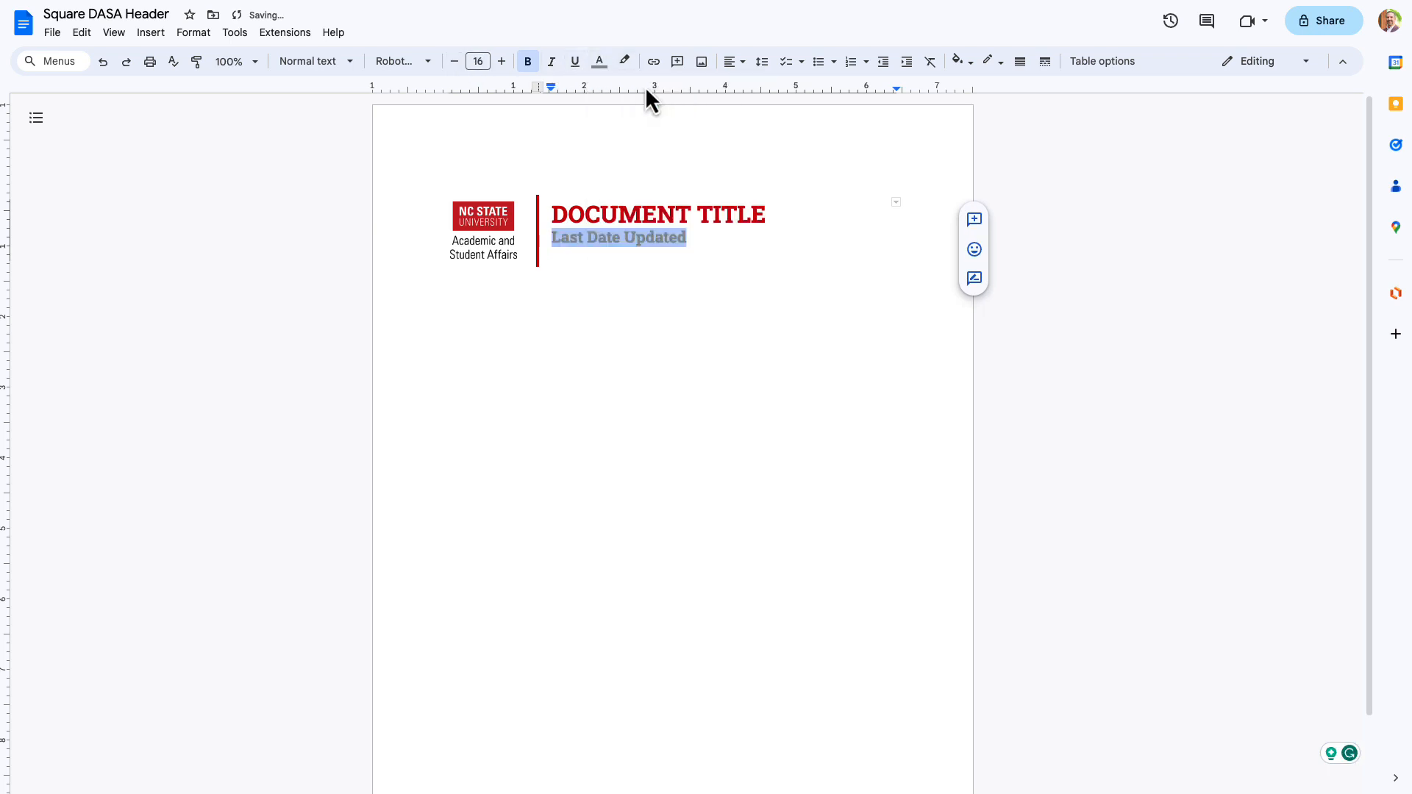
click(551, 62)
click(526, 61)
Change the "Last Date Updated" line to Roboto Normal at font size 15.
click(410, 63)
mouse_move(449, 171)
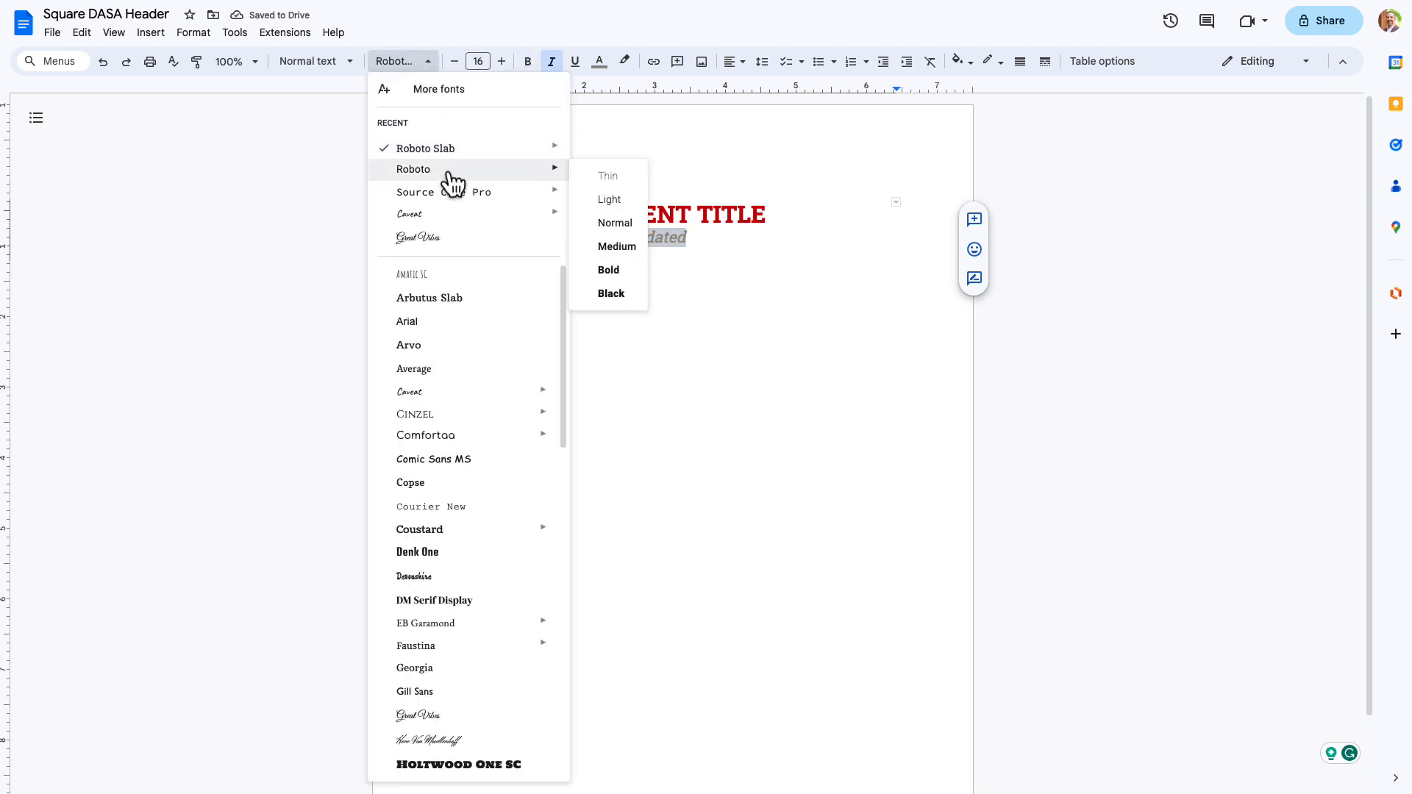
click(612, 224)
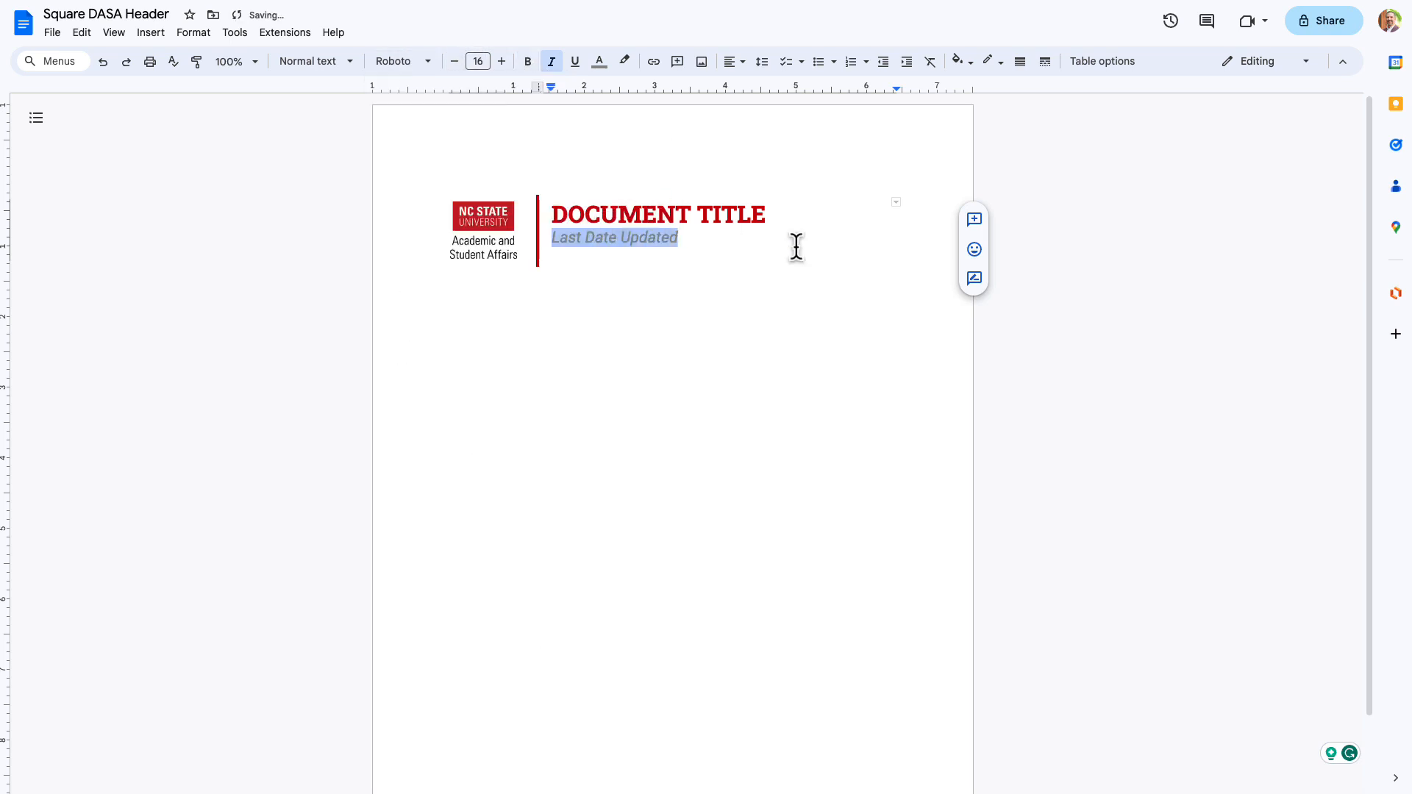
click(455, 62)
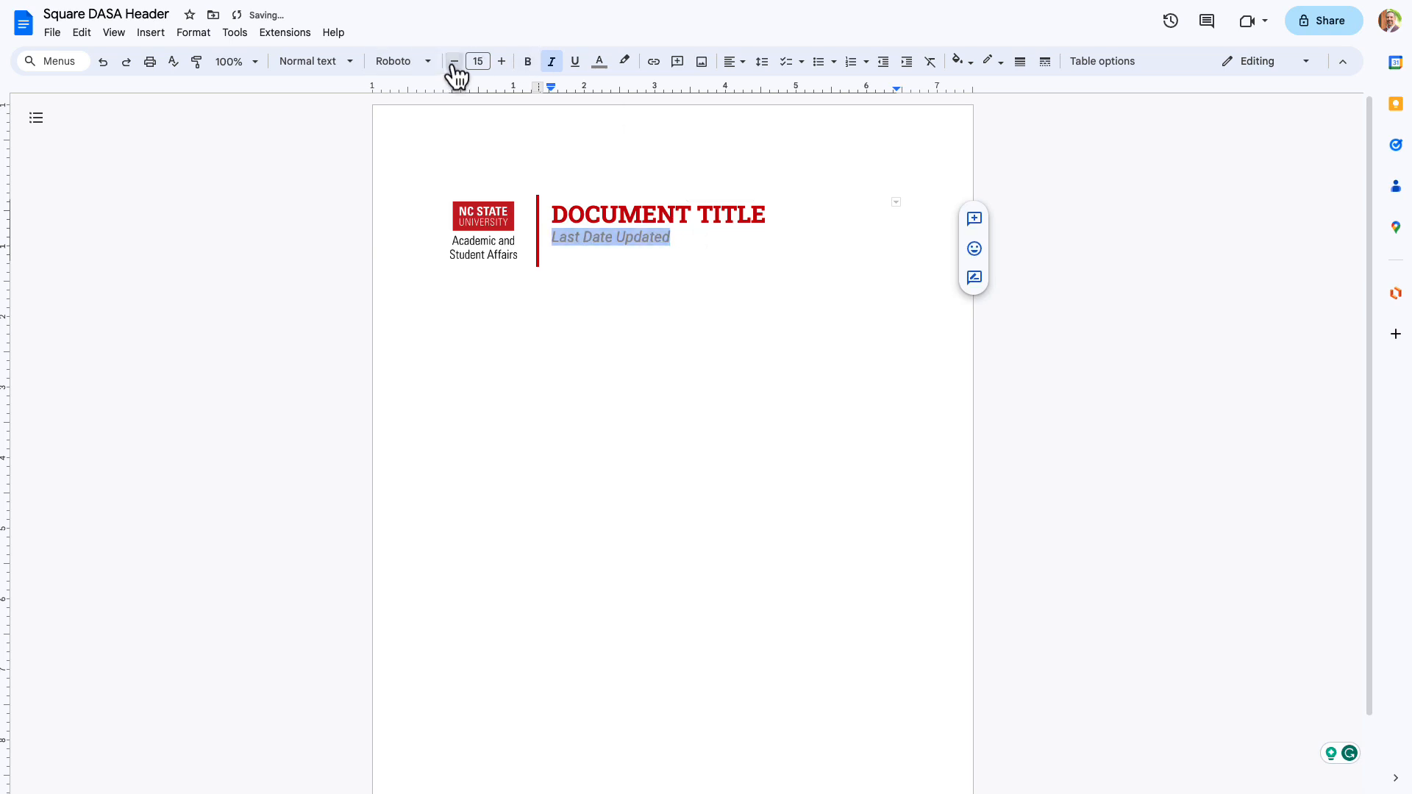
click(709, 248)
click(685, 382)
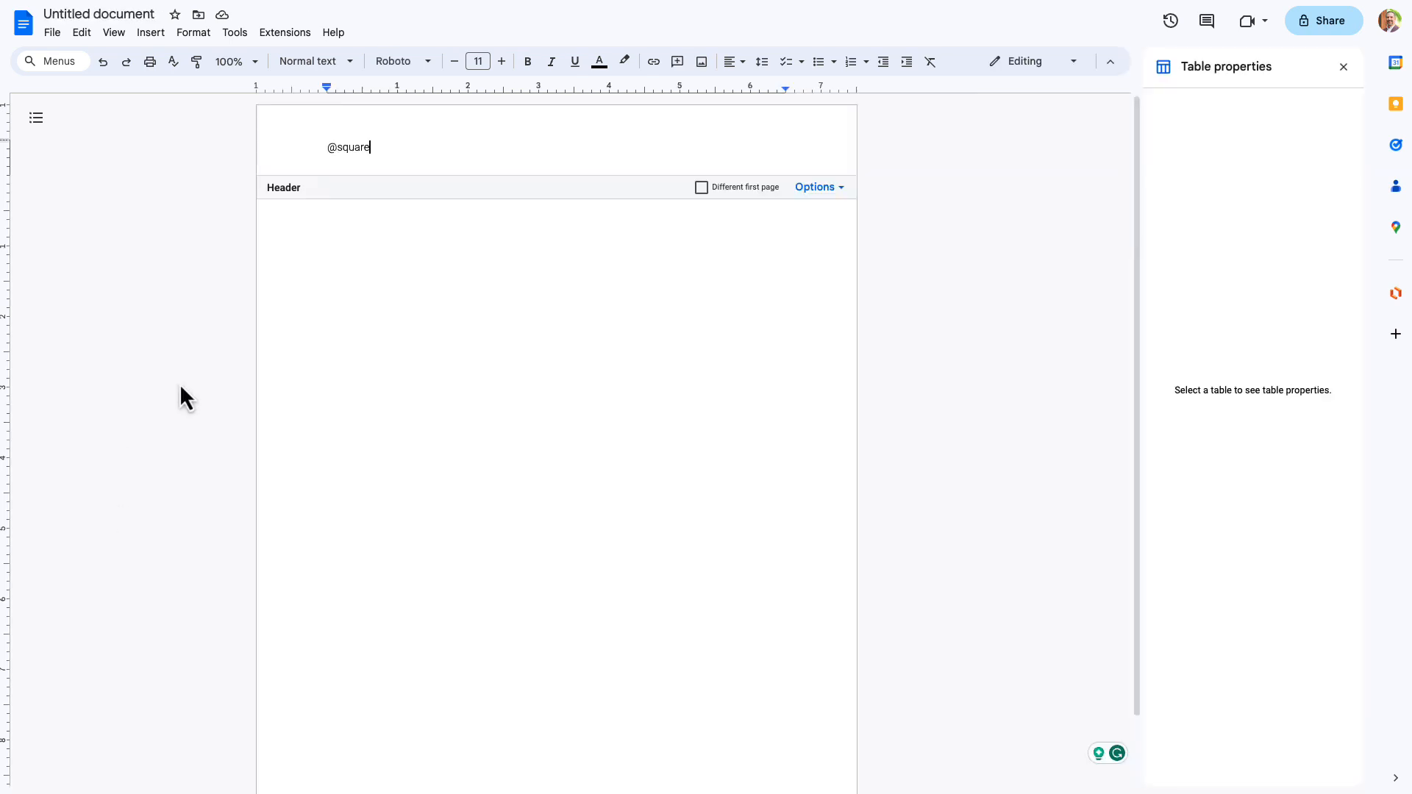
key(BackSpace)
key(BackSpace)
key(BackSpace)
key(BackSpace)
key(BackSpace)
key(BackSpace)
text(@square)
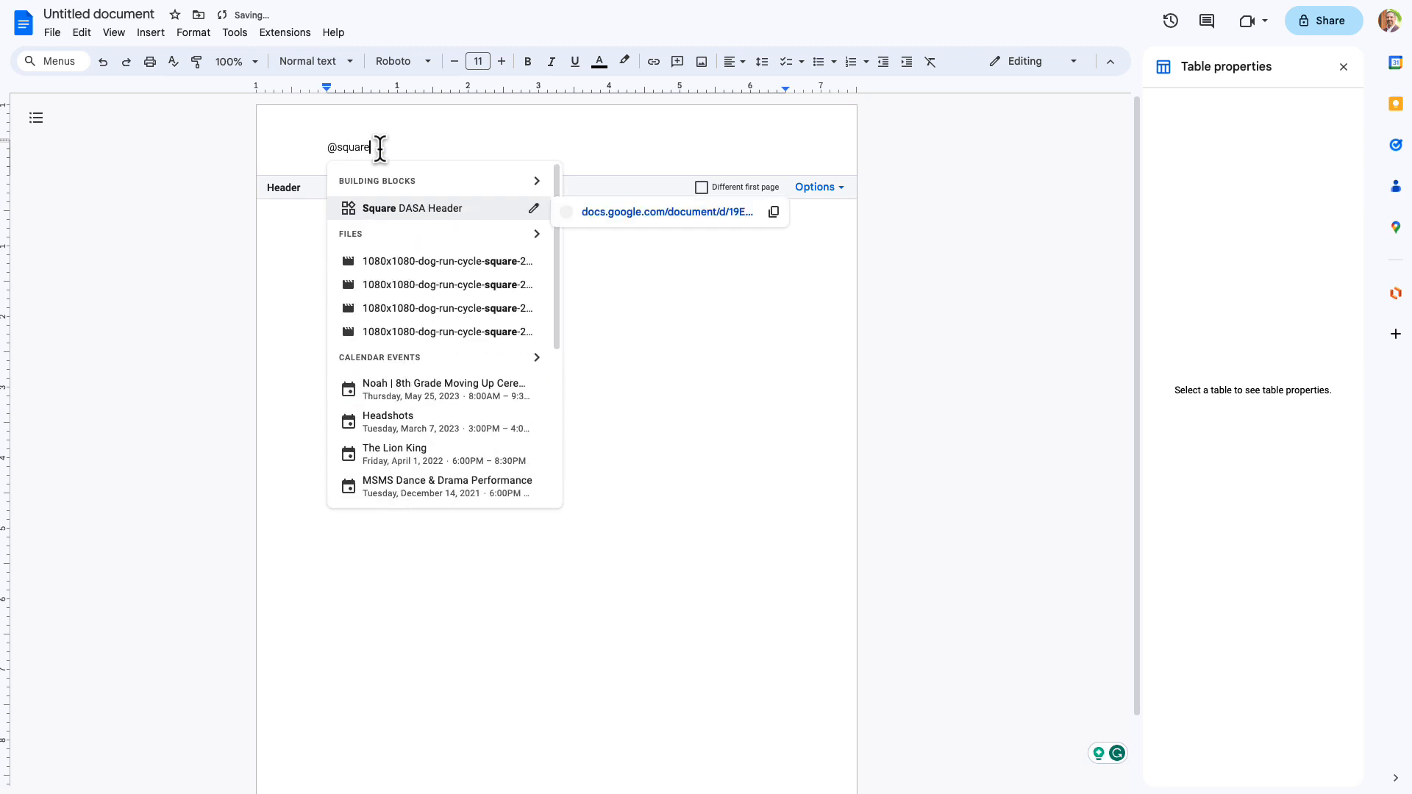
key(Return)
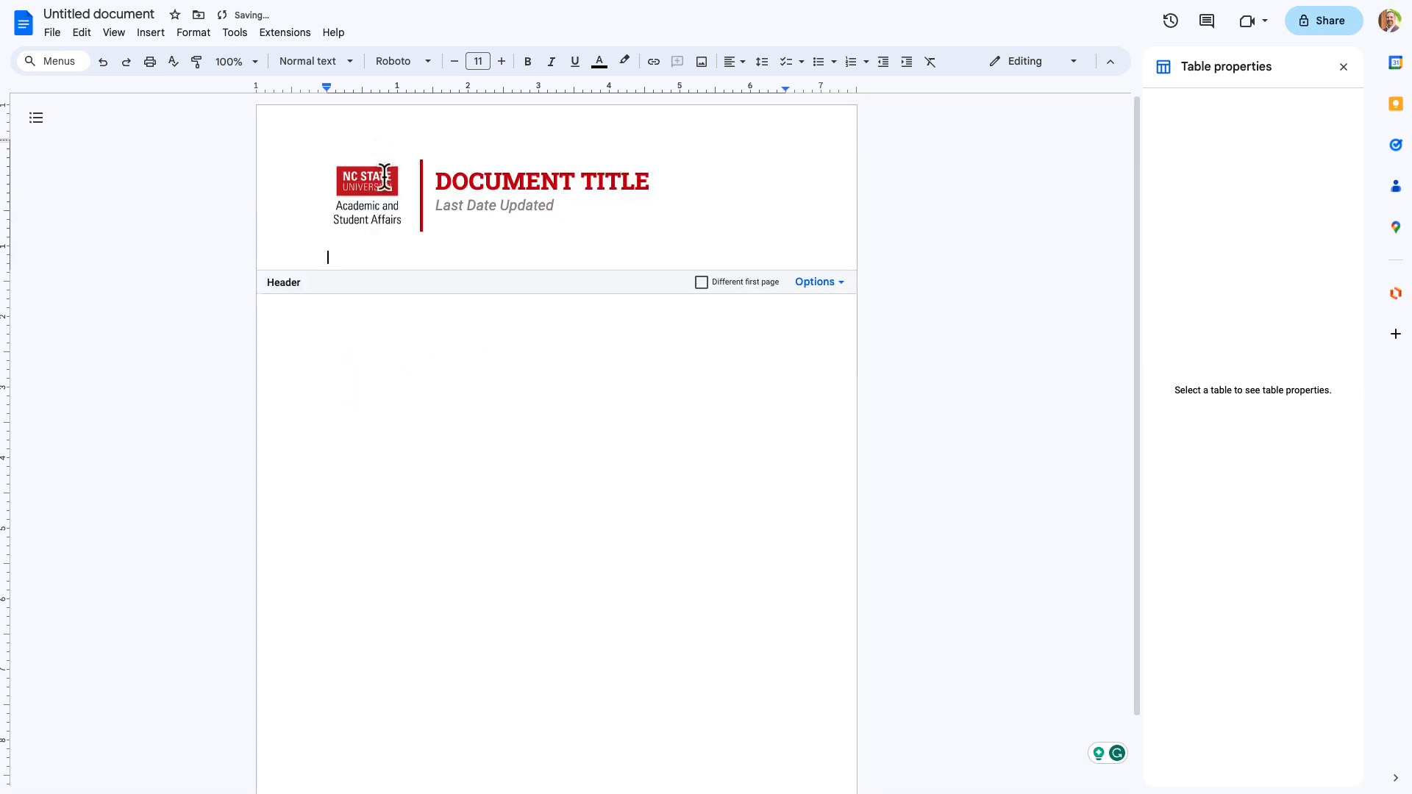
click(664, 372)
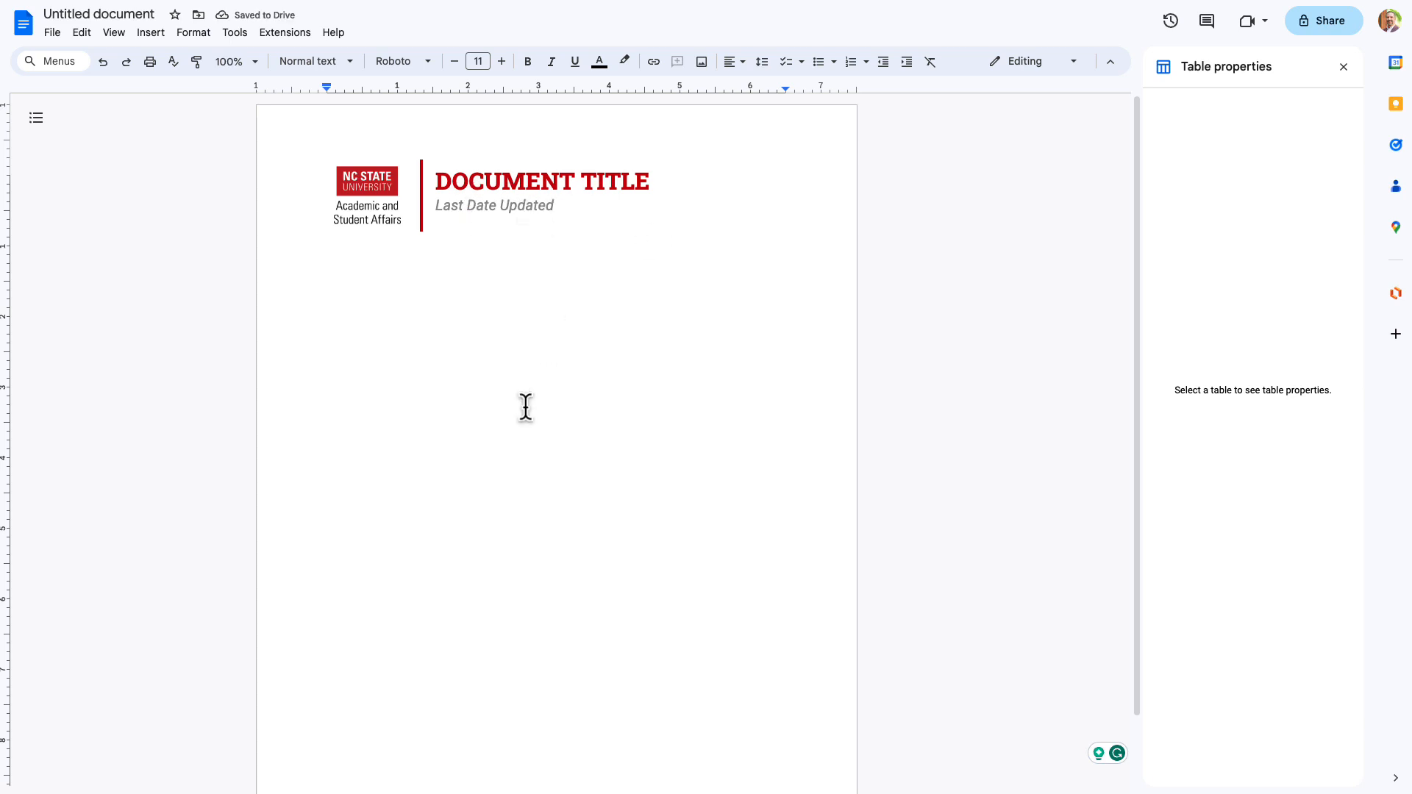